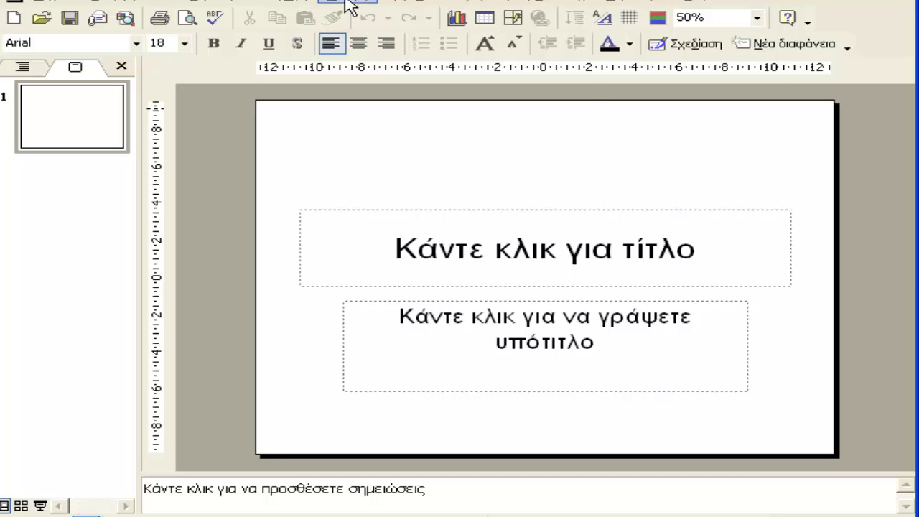
Step: Show the Slide Design task pane from the Format menu and scroll through its design templates
{"action": "left_click", "coordinate": [344, 2]}
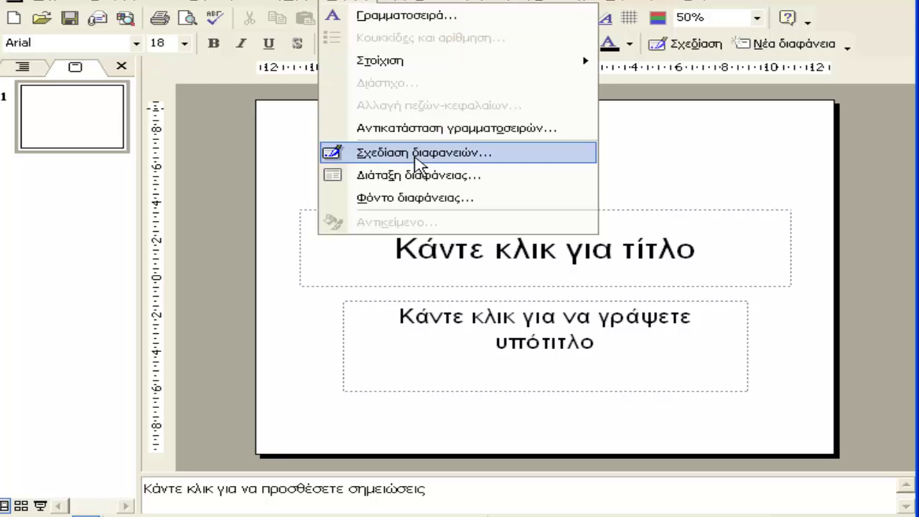
{"action": "left_click", "coordinate": [413, 152]}
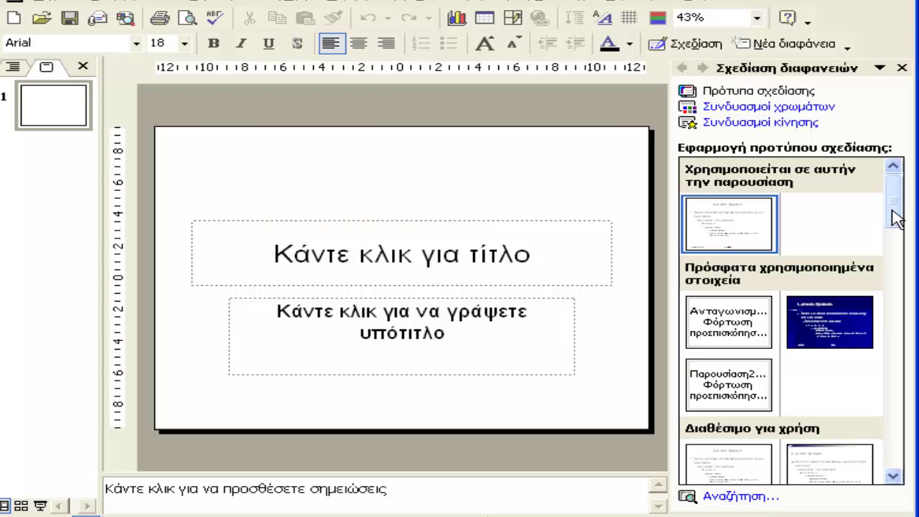
{"action": "left_click", "coordinate": [893, 475]}
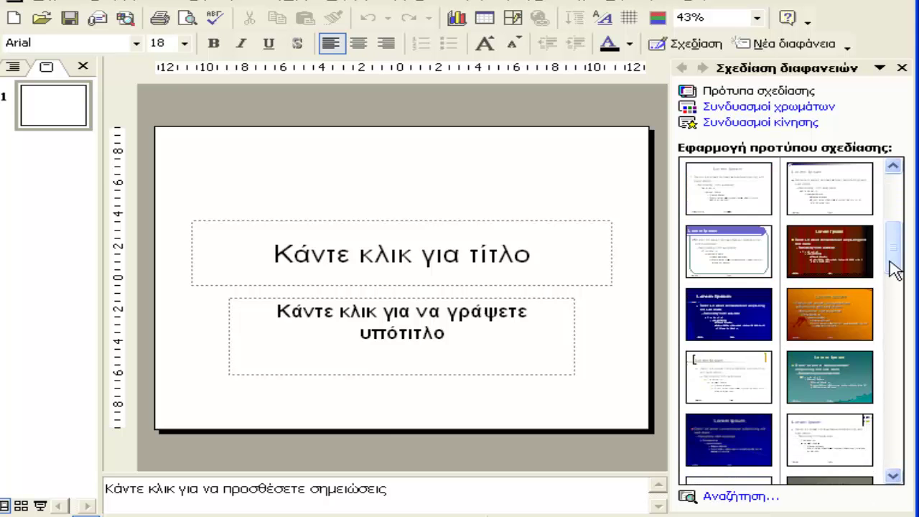
{"action": "left_click_drag", "start_coordinate": [894, 266], "coordinate": [894, 201]}
{"action": "left_click", "coordinate": [492, 174]}
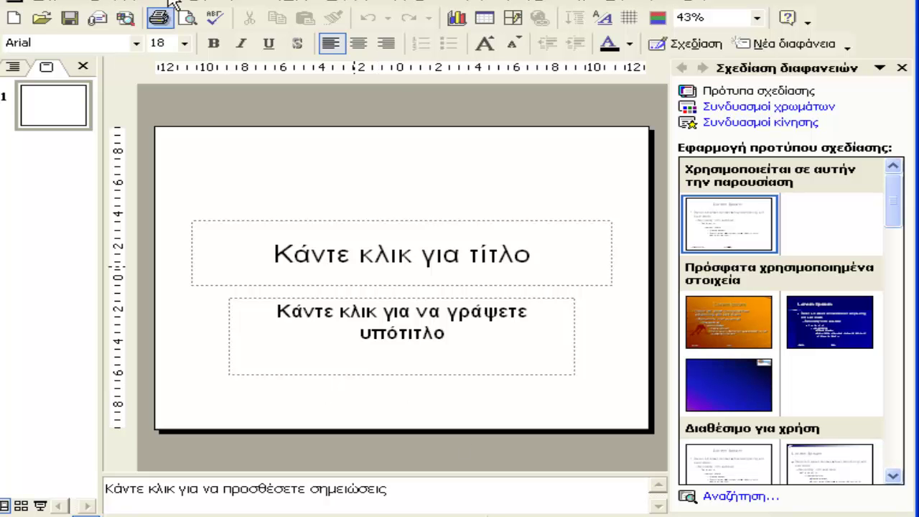
Step: Switch to Slide Master view and insert a new title master after the slide master
{"action": "left_click", "coordinate": [210, 5]}
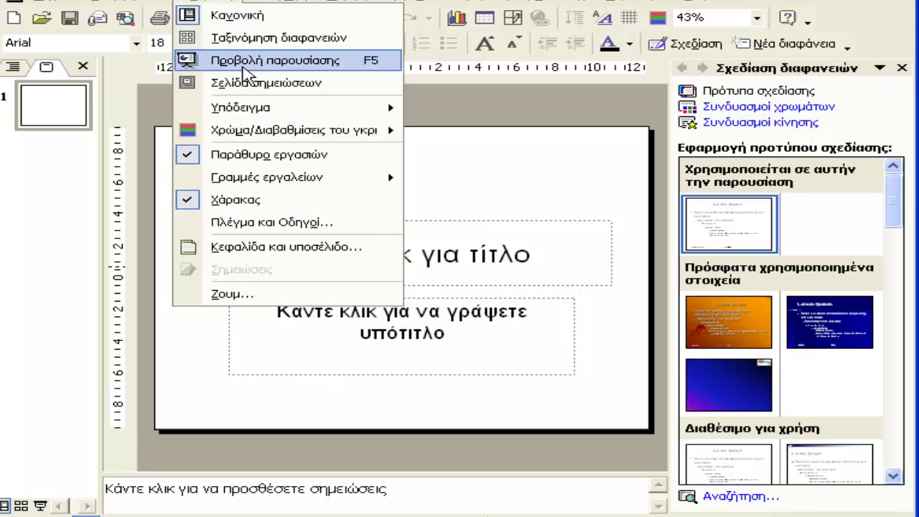
{"action": "mouse_move", "coordinate": [255, 116]}
{"action": "left_click", "coordinate": [452, 111]}
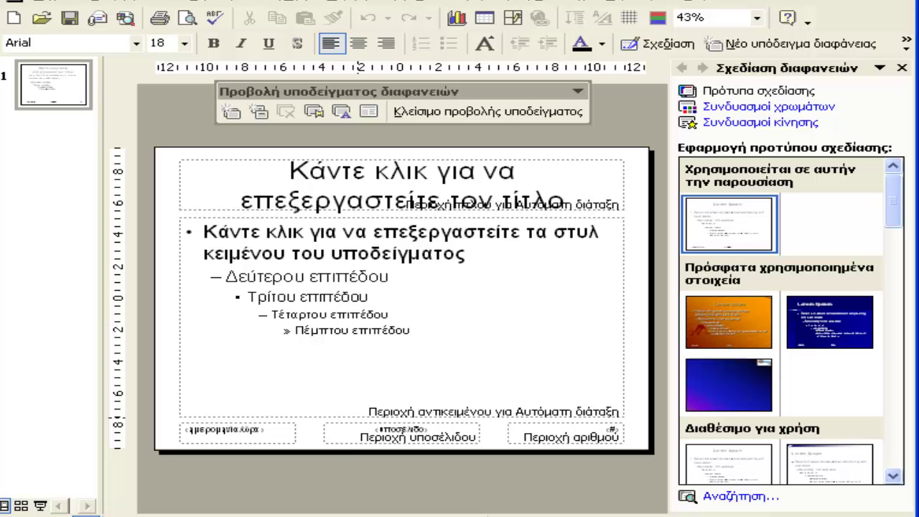
{"action": "left_click", "coordinate": [54, 84]}
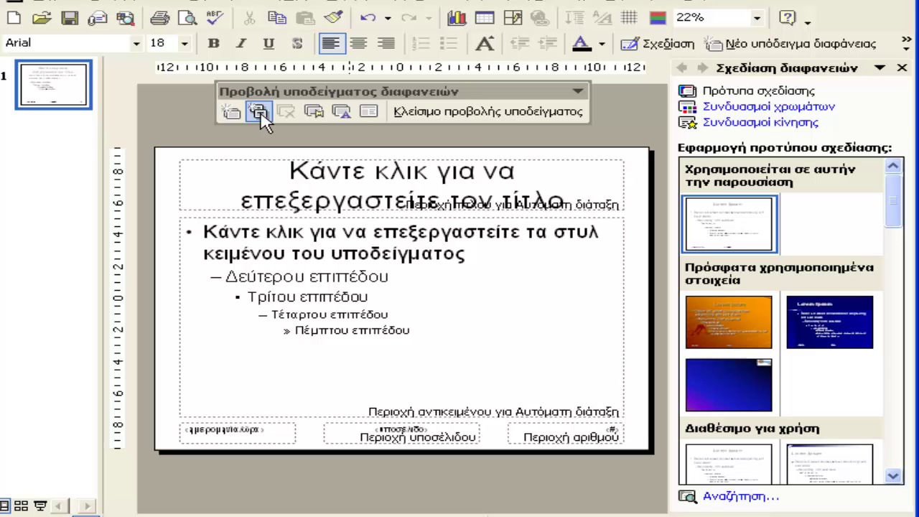
{"action": "left_click", "coordinate": [260, 115]}
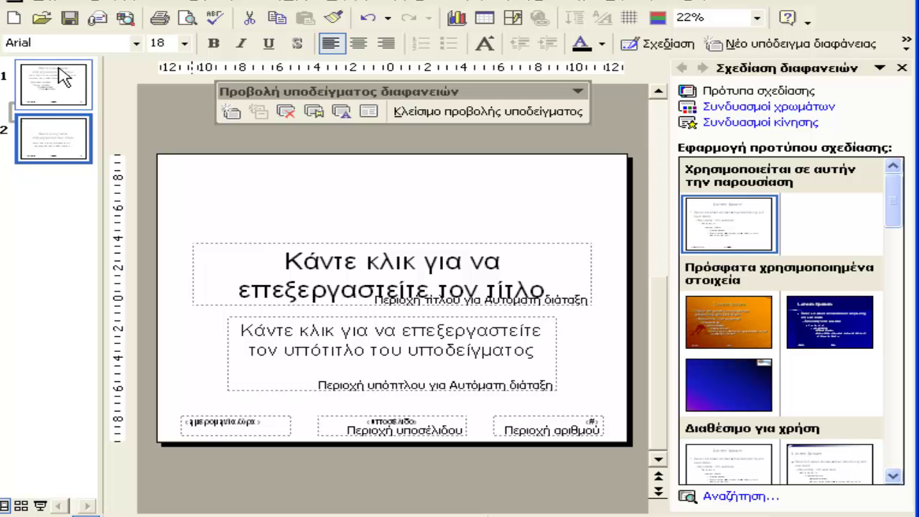
{"action": "left_click", "coordinate": [194, 3]}
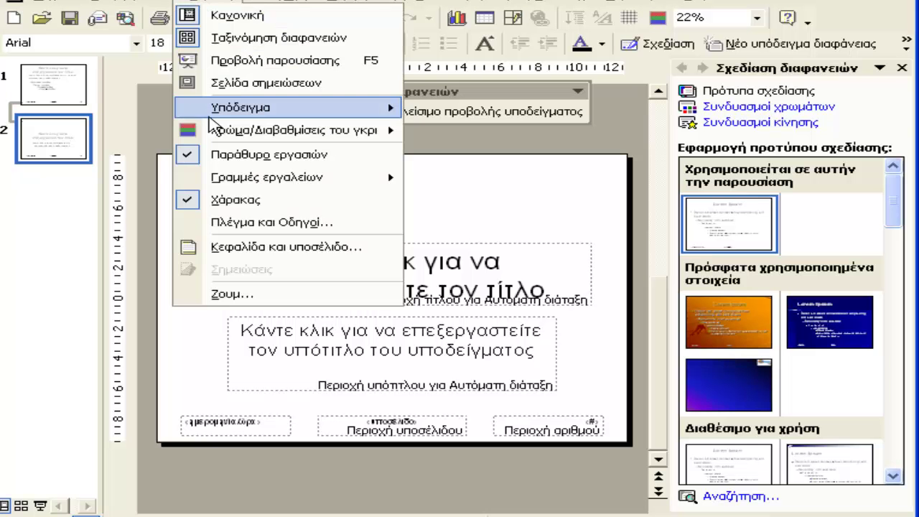
{"action": "mouse_move", "coordinate": [222, 114]}
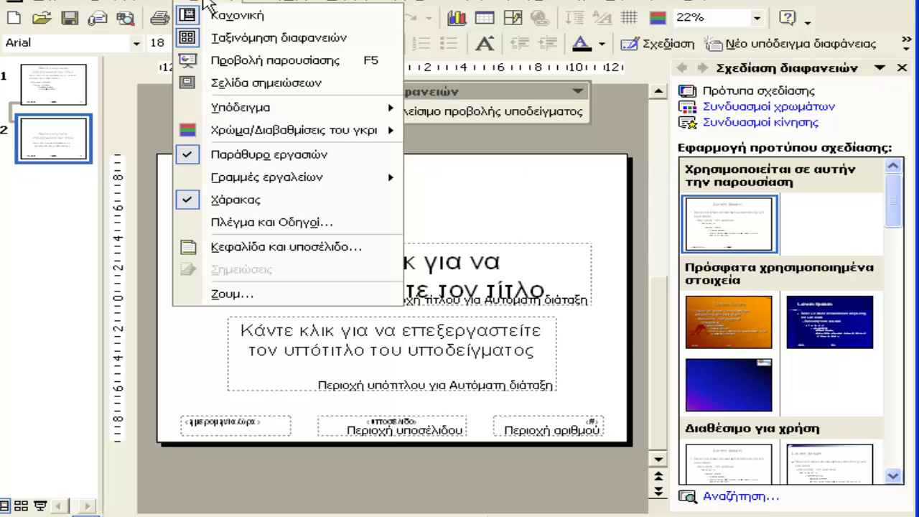
{"action": "left_click", "coordinate": [206, 2]}
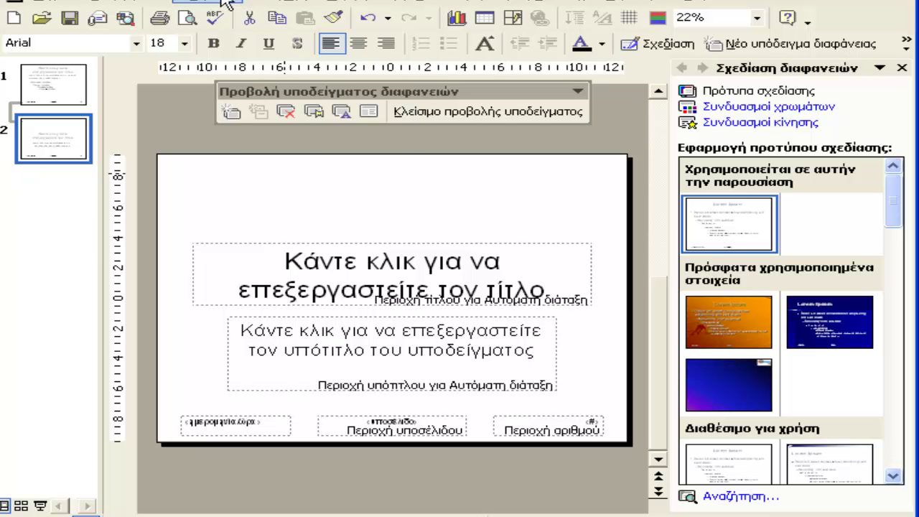
{"action": "left_click", "coordinate": [227, 2]}
{"action": "left_click", "coordinate": [226, 2]}
{"action": "left_click", "coordinate": [356, 210]}
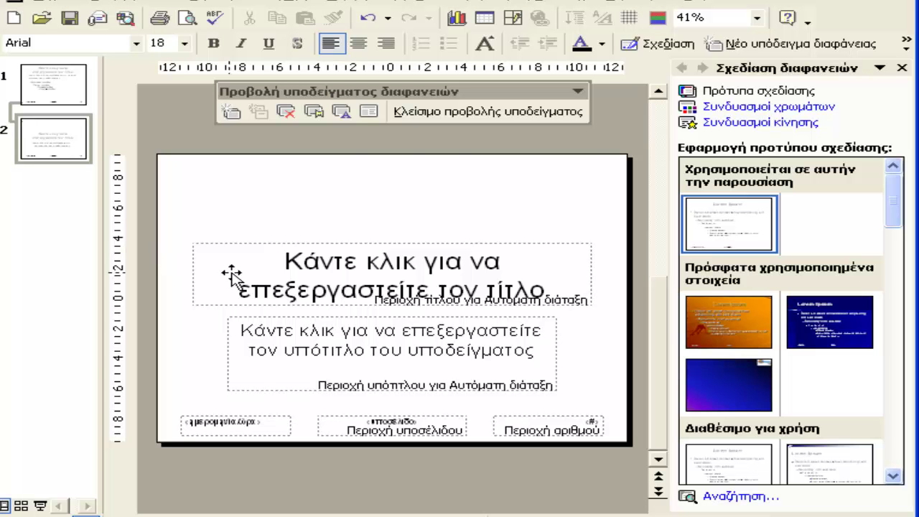
Step: Start a two-colour gradient background fill with pink as the first colour
{"action": "left_click", "coordinate": [347, 6]}
{"action": "left_click", "coordinate": [391, 198]}
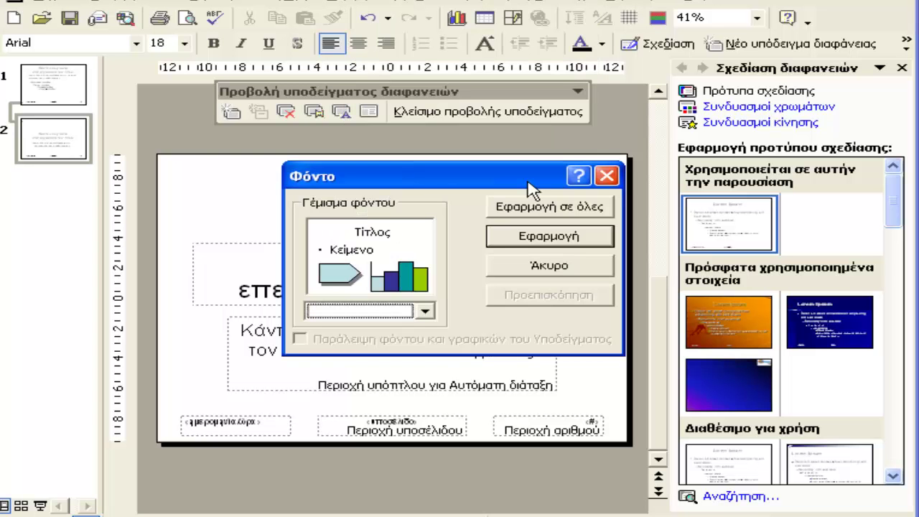
{"action": "left_click", "coordinate": [426, 311]}
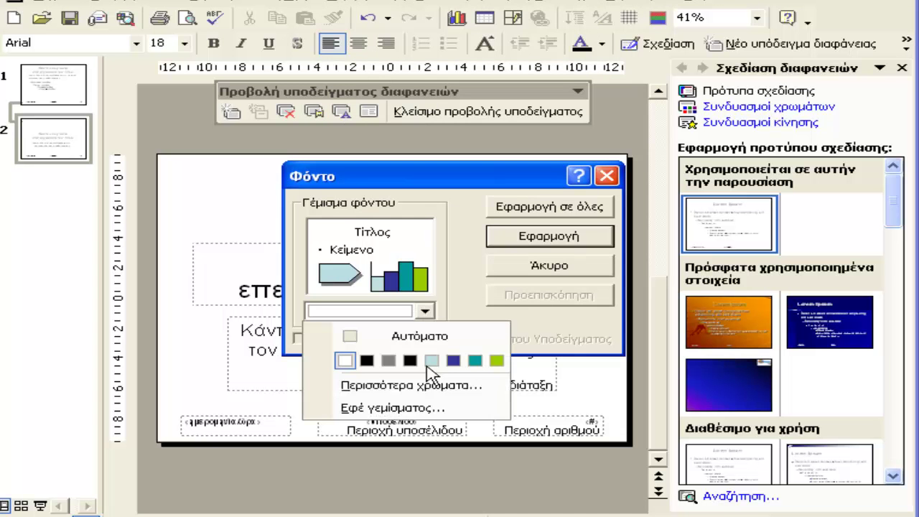
{"action": "left_click", "coordinate": [409, 407]}
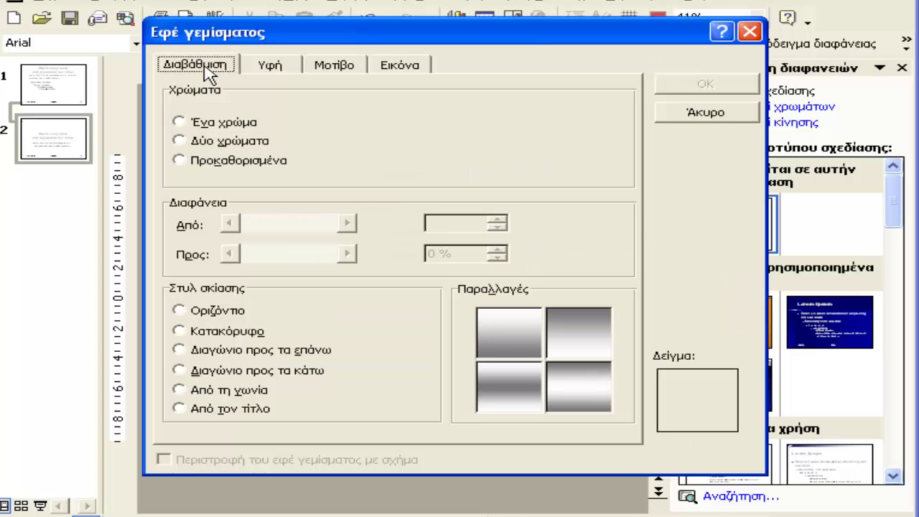
{"action": "left_click", "coordinate": [208, 142]}
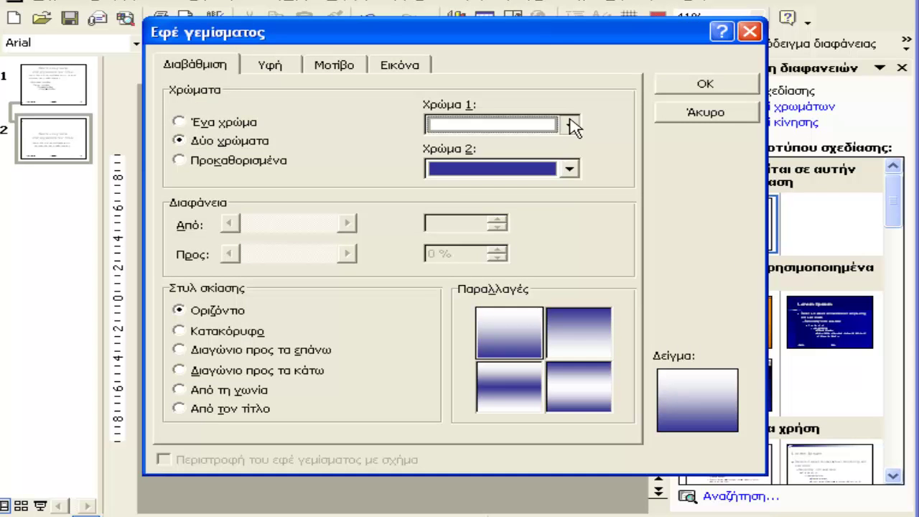
{"action": "left_click", "coordinate": [571, 125]}
{"action": "left_click", "coordinate": [539, 178]}
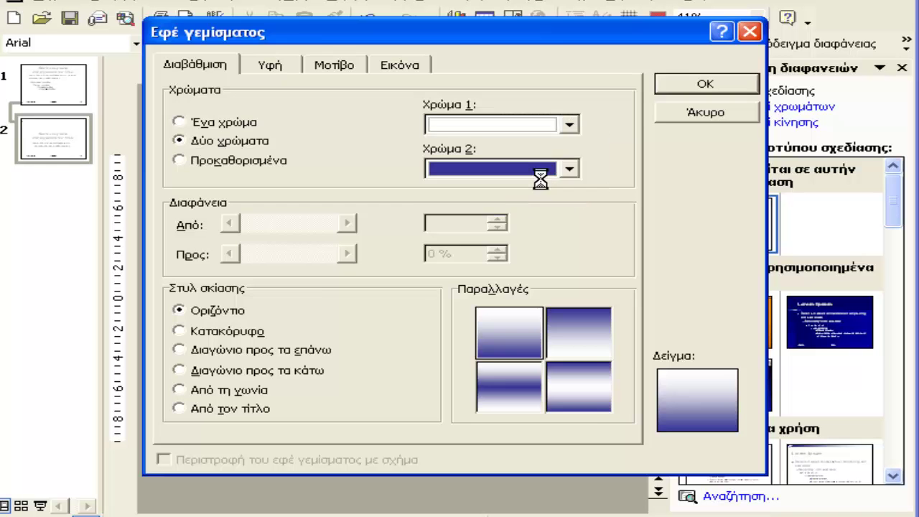
{"action": "left_click", "coordinate": [432, 258]}
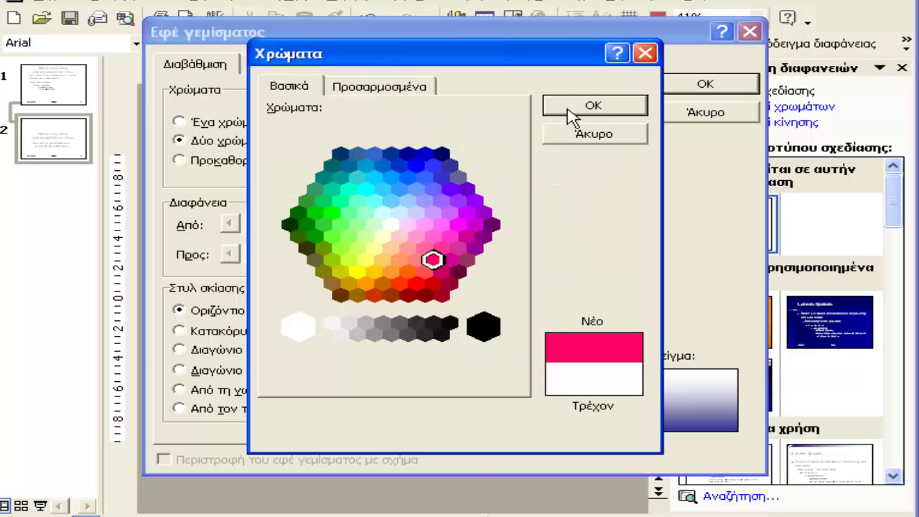
{"action": "left_click", "coordinate": [569, 108]}
Step: Make green the second colour with Diagonal up shading, and apply it to all masters
{"action": "left_click", "coordinate": [568, 171]}
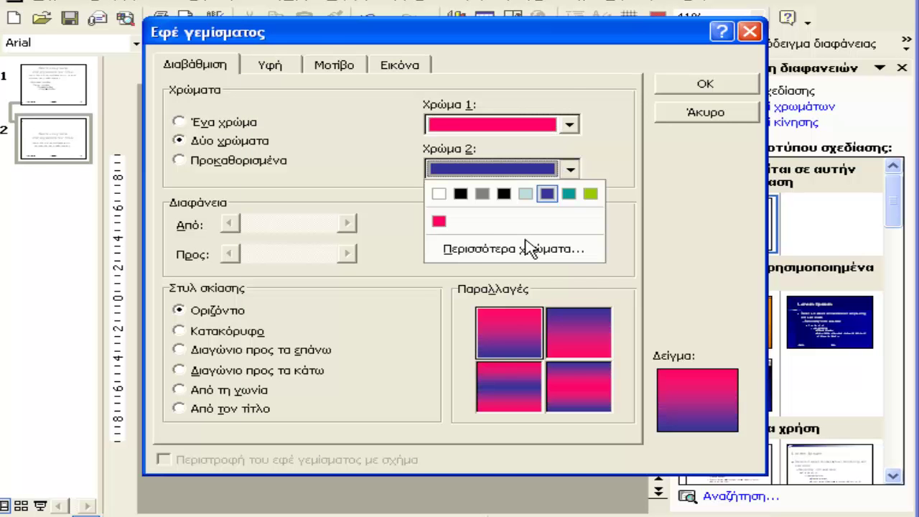
{"action": "left_click", "coordinate": [528, 248]}
{"action": "left_click", "coordinate": [340, 225]}
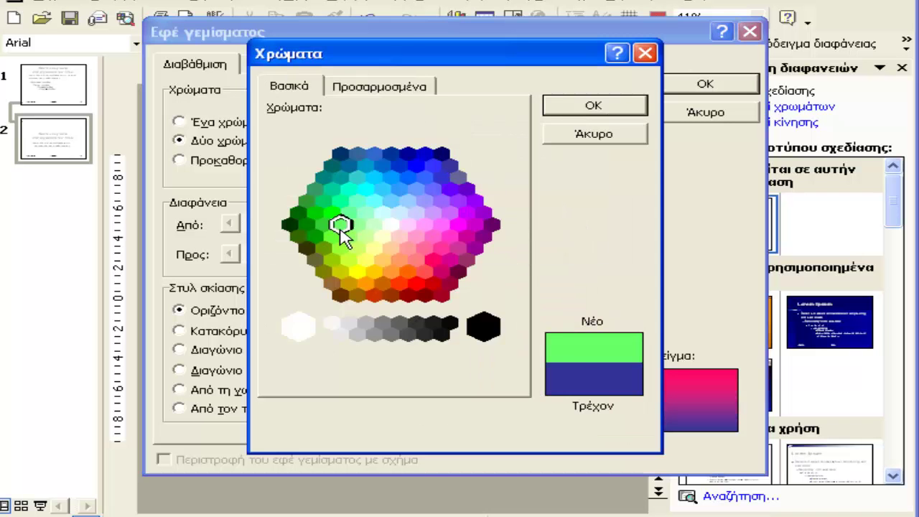
{"action": "left_click", "coordinate": [566, 111]}
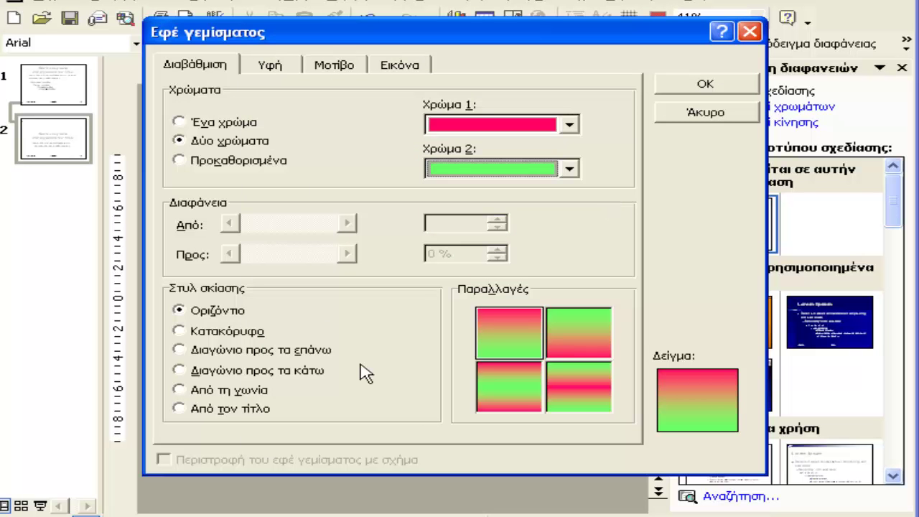
{"action": "left_click", "coordinate": [180, 349]}
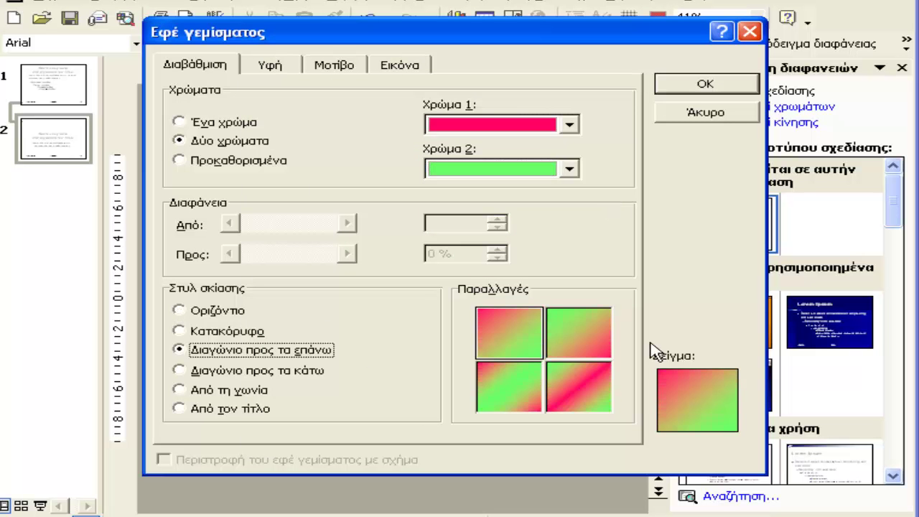
{"action": "left_click", "coordinate": [699, 90]}
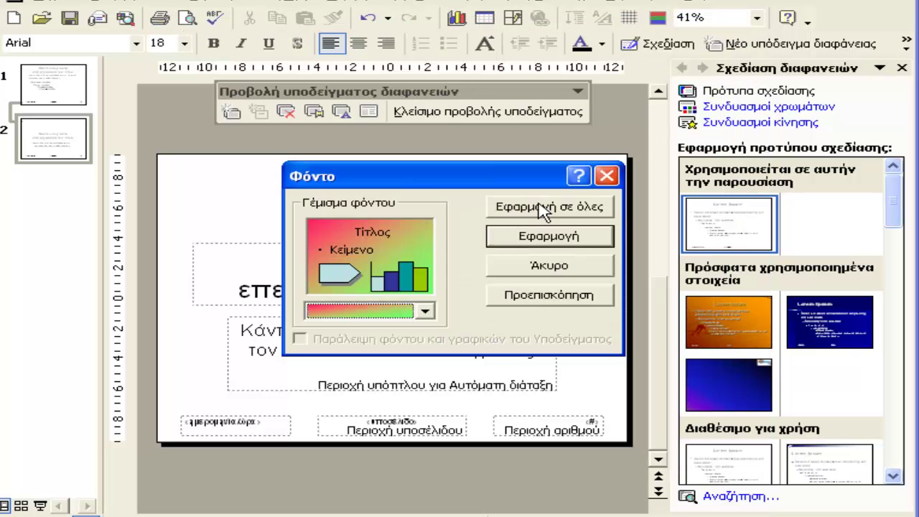
{"action": "left_click", "coordinate": [543, 208]}
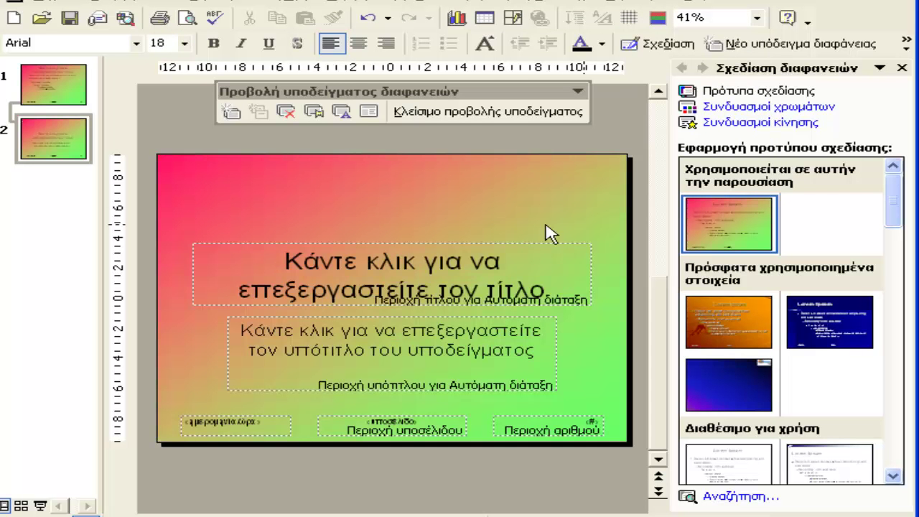
Step: Check the gradient on the title master, then return to the slide master
{"action": "left_click", "coordinate": [27, 124]}
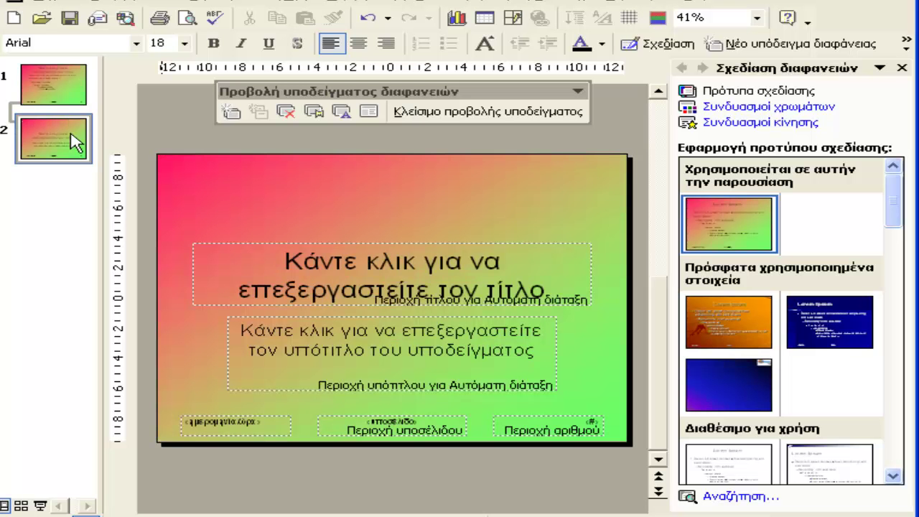
{"action": "left_click", "coordinate": [441, 205]}
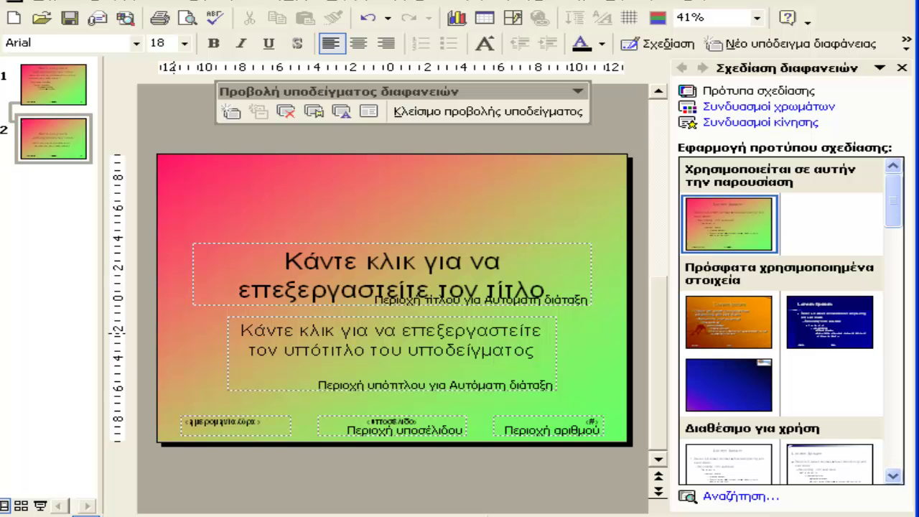
{"action": "key", "text": "Page_Up"}
Step: Select all five levels of master body text and bring up Line Spacing settings
{"action": "left_click", "coordinate": [184, 219]}
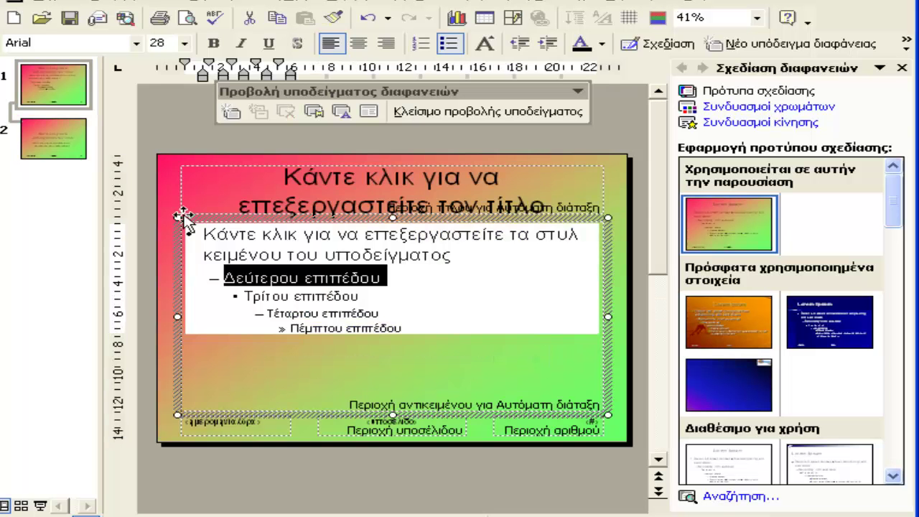
{"action": "left_click_drag", "start_coordinate": [185, 234], "coordinate": [406, 361]}
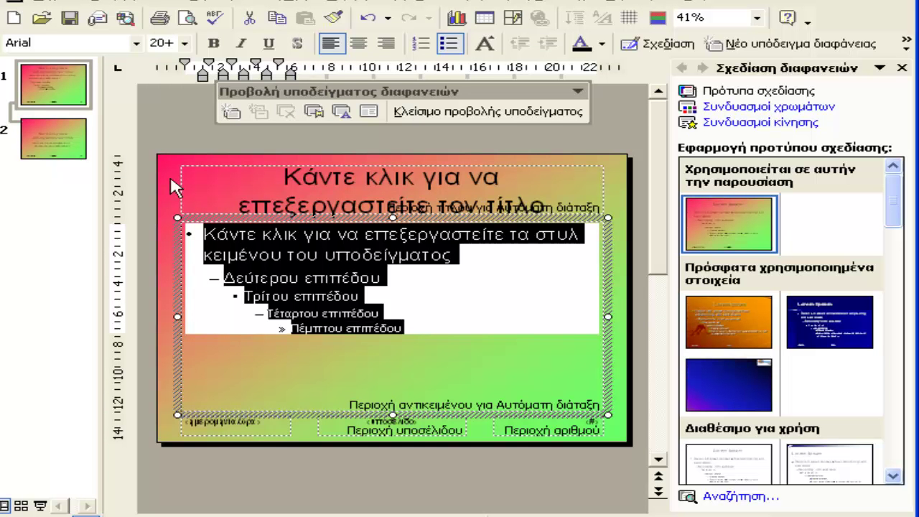
{"action": "left_click", "coordinate": [350, 4]}
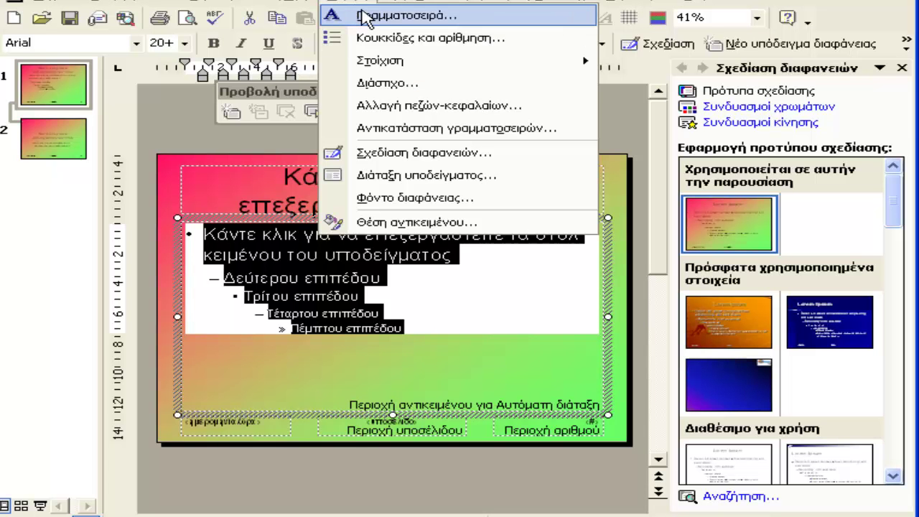
{"action": "left_click", "coordinate": [366, 83]}
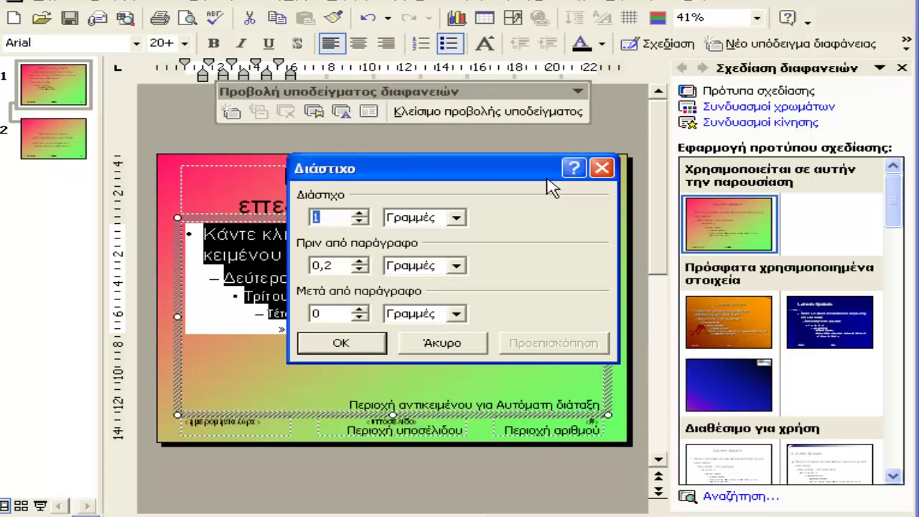
Step: Raise the line spacing to 1,5 and apply it to the body text
{"action": "left_click", "coordinate": [363, 213]}
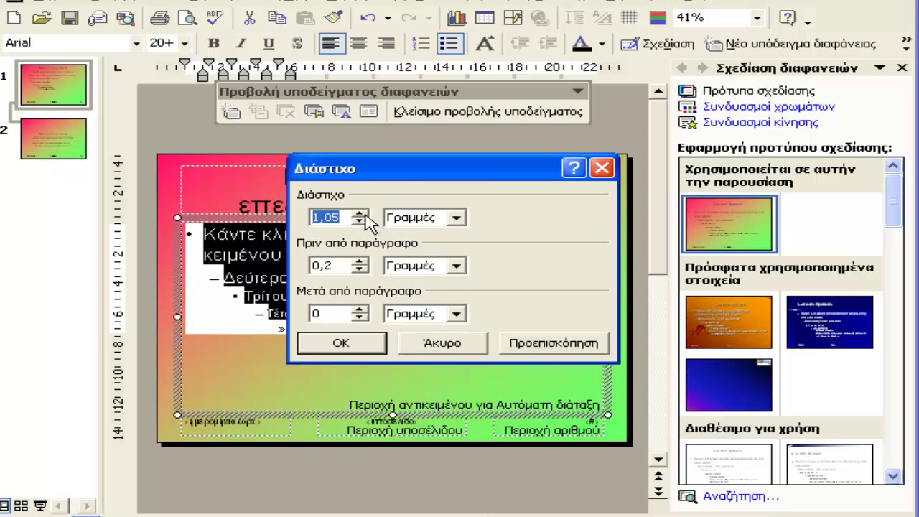
{"action": "left_click", "coordinate": [364, 215]}
{"action": "left_click", "coordinate": [364, 215]}
{"action": "left_click", "coordinate": [364, 216]}
{"action": "left_click", "coordinate": [364, 215]}
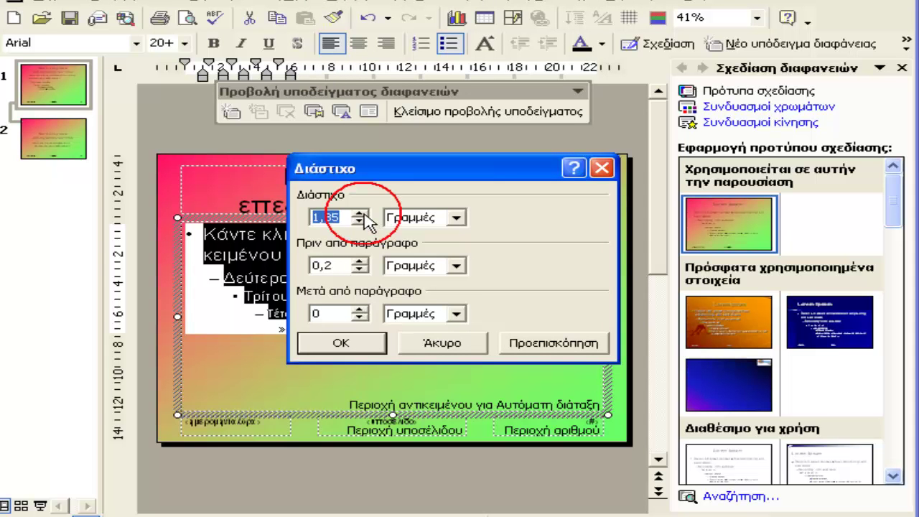
{"action": "left_click", "coordinate": [365, 216]}
{"action": "left_click", "coordinate": [364, 215]}
{"action": "left_click", "coordinate": [365, 216]}
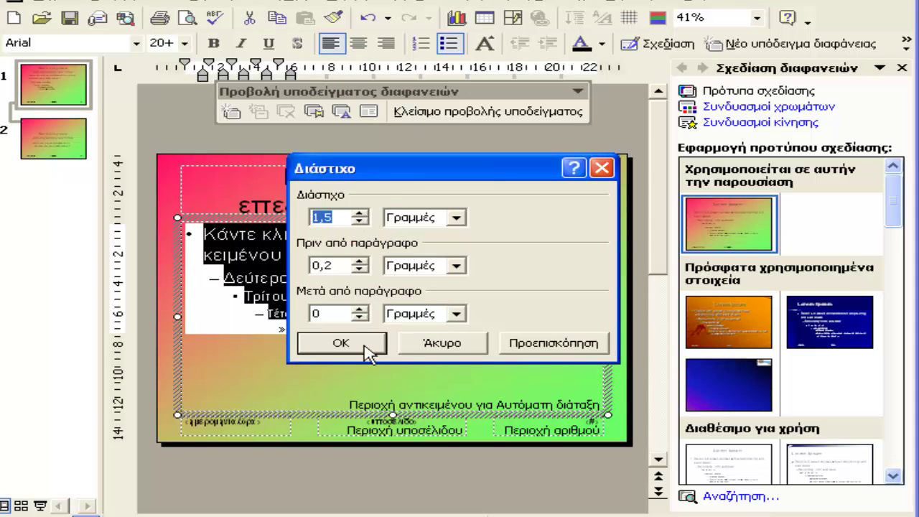
{"action": "left_click", "coordinate": [341, 343]}
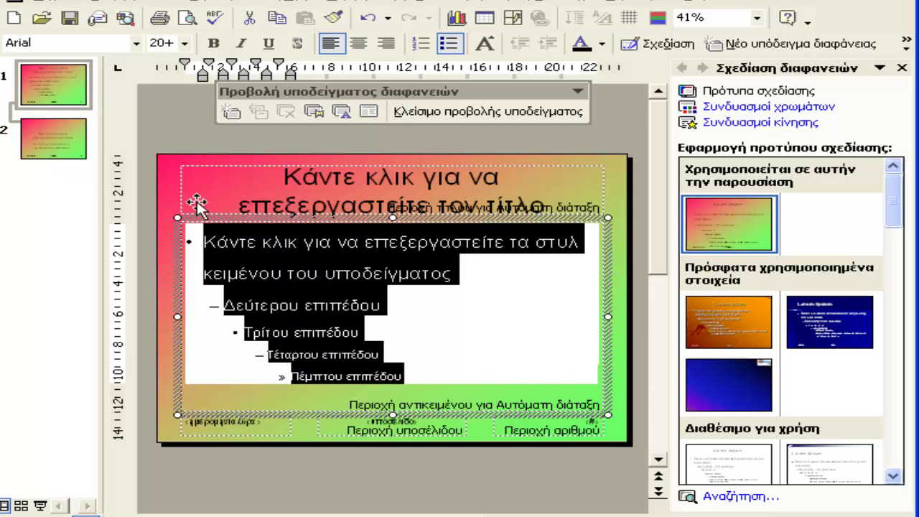
{"action": "left_click", "coordinate": [638, 273]}
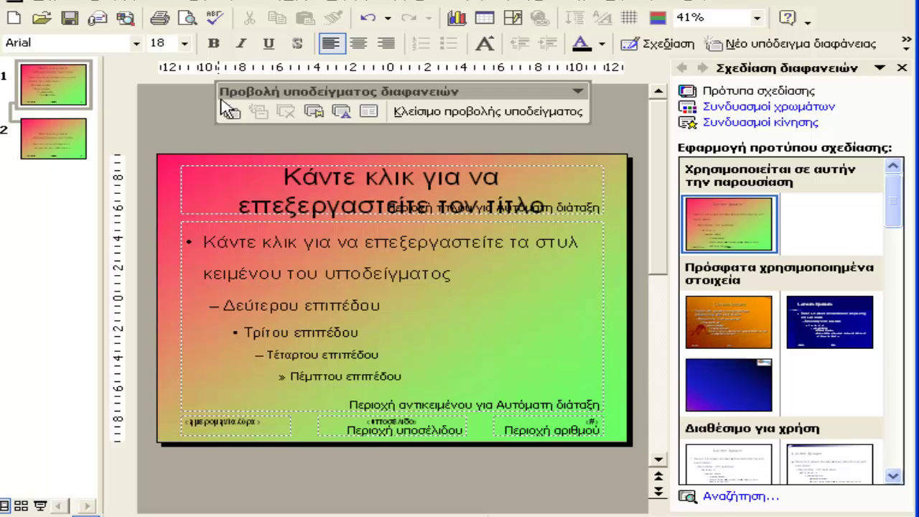
Step: Insert Χειμώνας.jpg from the Δείγματα εικόνων folder onto the slide master
{"action": "left_click", "coordinate": [287, 2]}
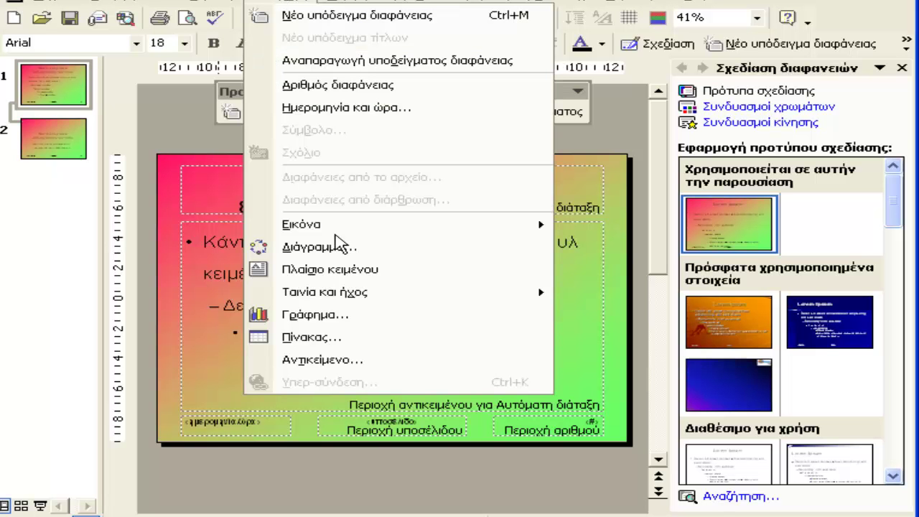
{"action": "mouse_move", "coordinate": [335, 228]}
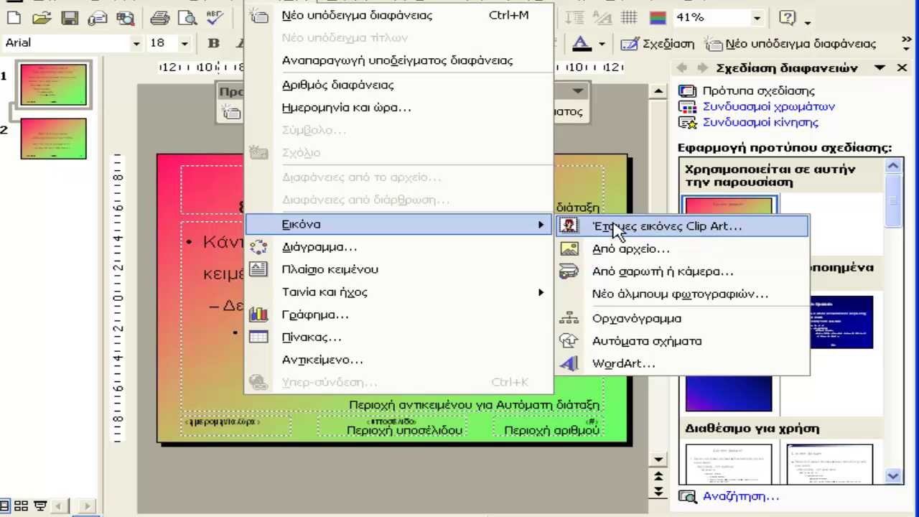
{"action": "left_click", "coordinate": [611, 252]}
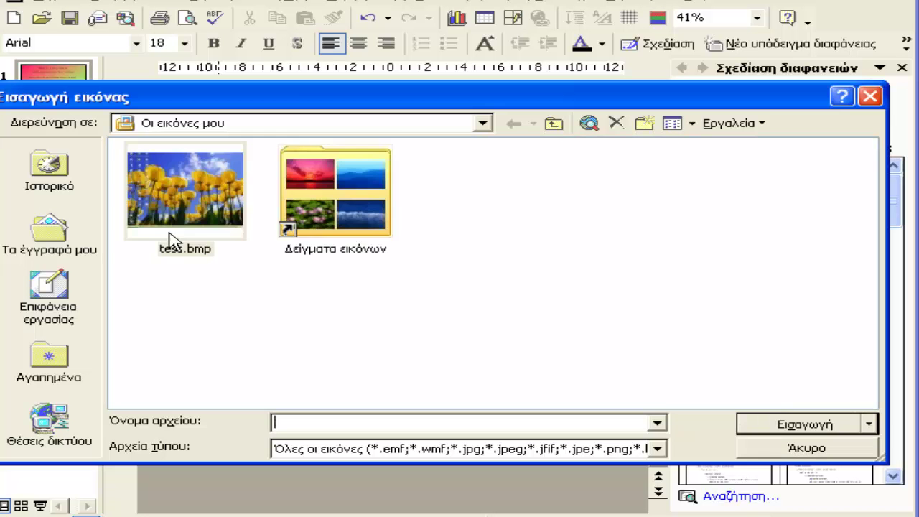
{"action": "left_click", "coordinate": [294, 215]}
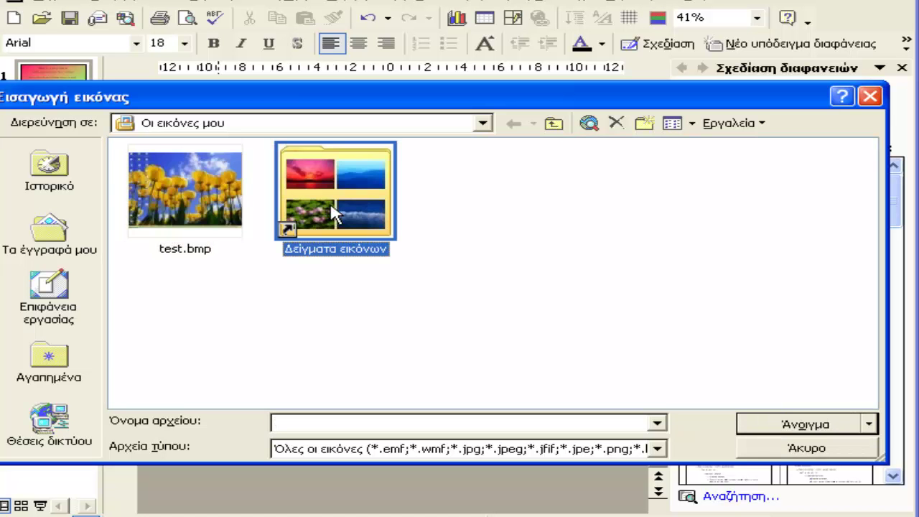
{"action": "double_click", "coordinate": [330, 213]}
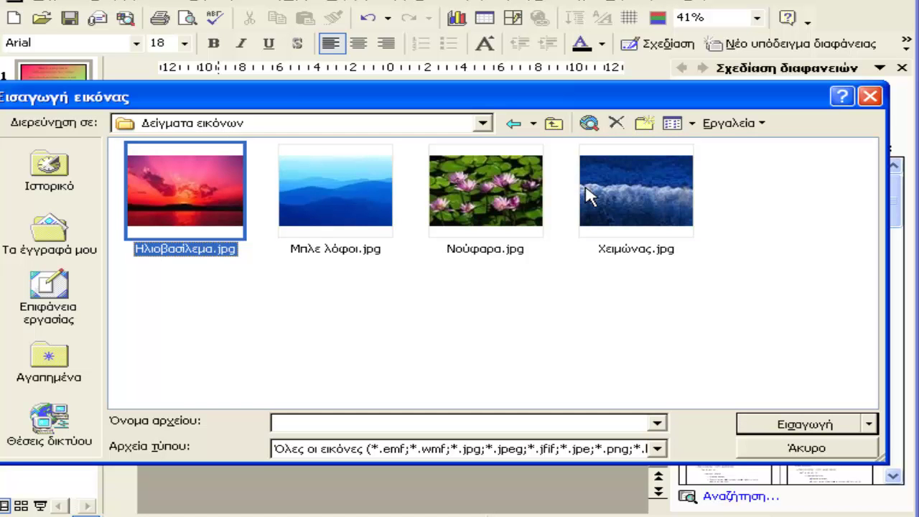
{"action": "left_click", "coordinate": [586, 195]}
{"action": "left_click", "coordinate": [785, 424]}
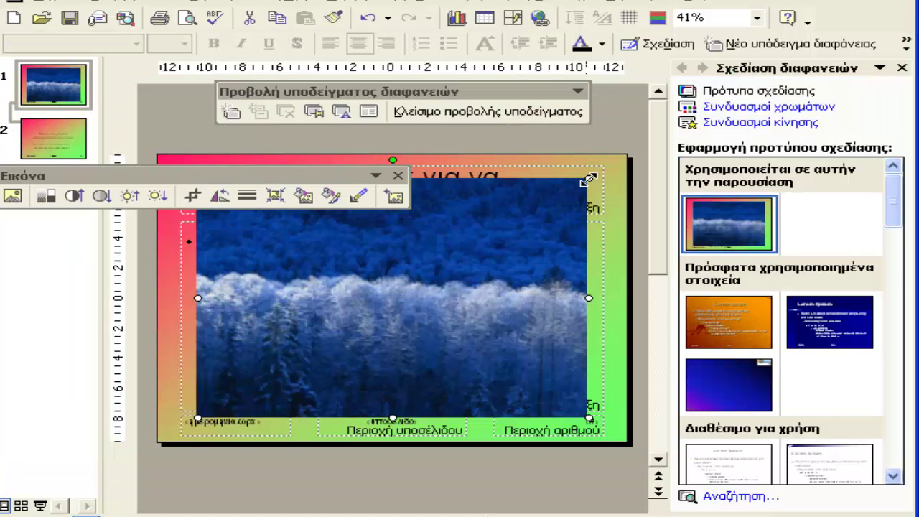
Step: Shrink the winter photo and move it to the slide's top-right corner
{"action": "left_click_drag", "start_coordinate": [587, 180], "coordinate": [348, 360]}
{"action": "left_click_drag", "start_coordinate": [347, 360], "coordinate": [263, 378]}
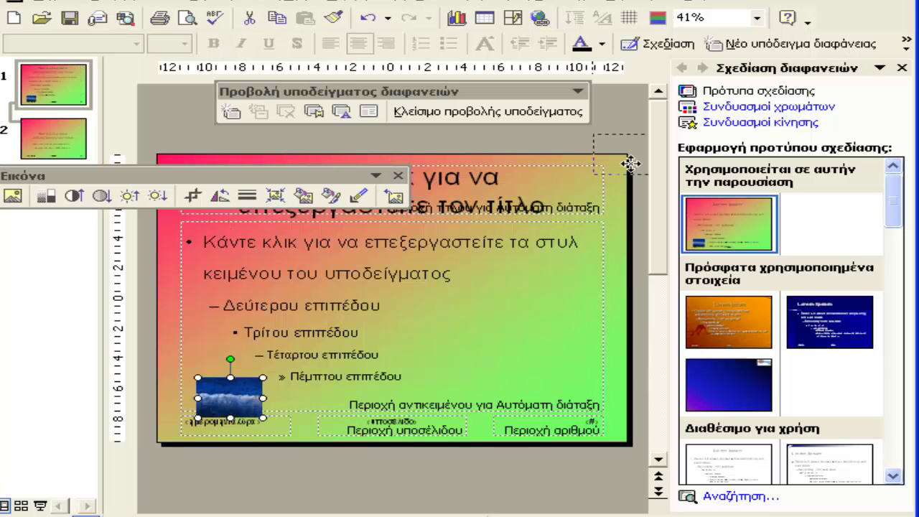
{"action": "left_click_drag", "start_coordinate": [486, 234], "coordinate": [635, 158]}
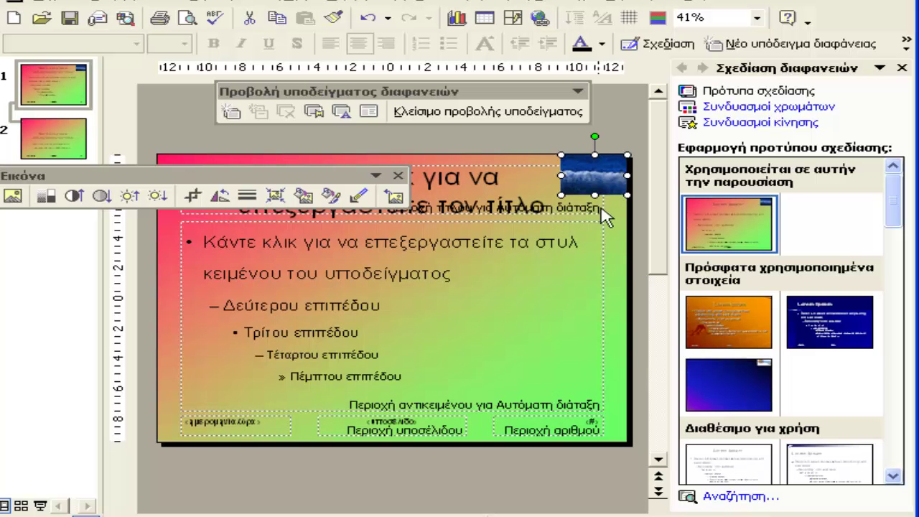
Step: Select the top-right winter photo and bring up its context menu
{"action": "left_click", "coordinate": [610, 217]}
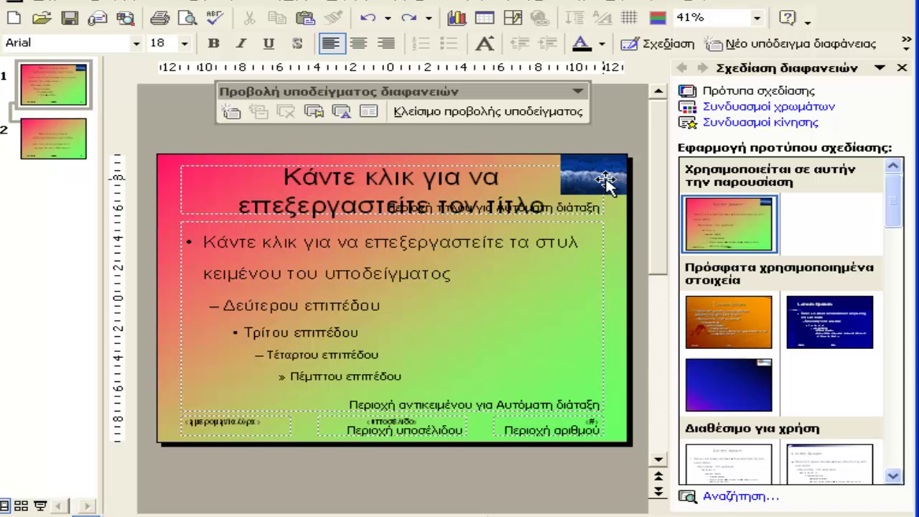
{"action": "left_click", "coordinate": [606, 185]}
{"action": "right_click", "coordinate": [607, 186]}
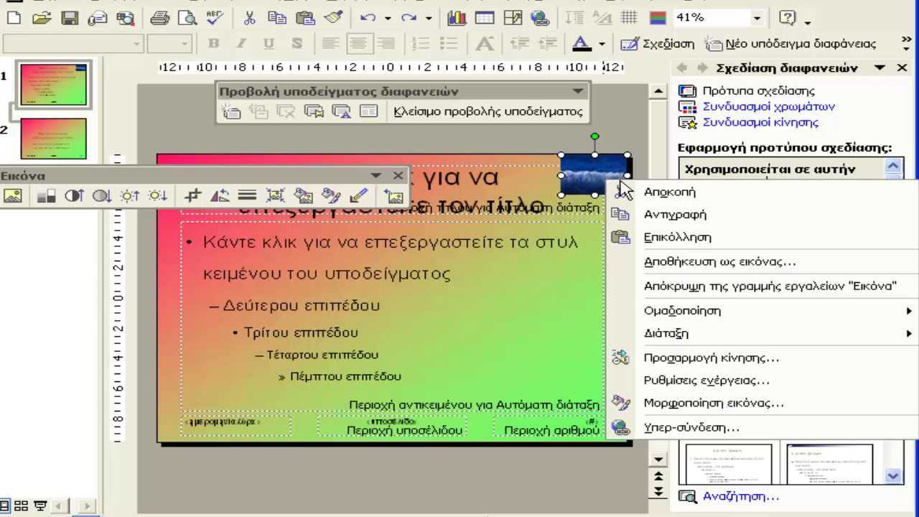
Step: Copy the winter photo and paste it into the title master's top-right corner
{"action": "left_click", "coordinate": [655, 219]}
{"action": "left_click", "coordinate": [81, 135]}
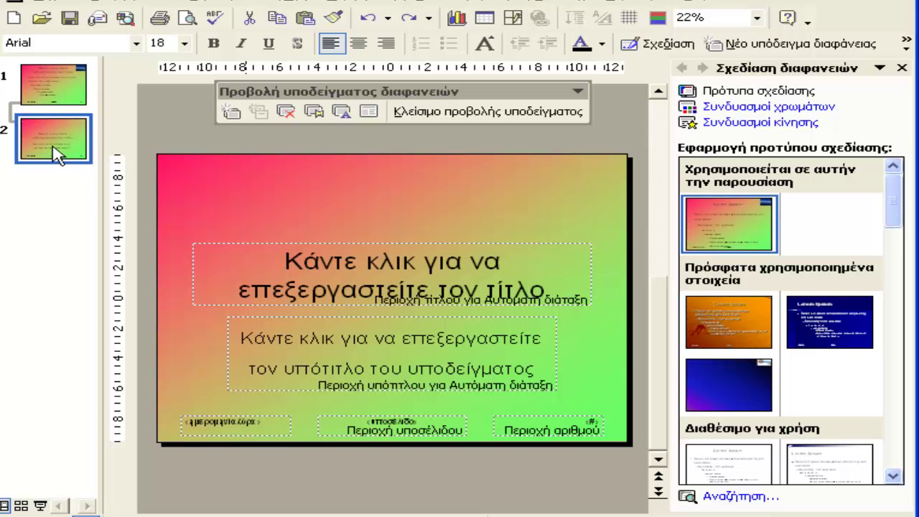
{"action": "right_click", "coordinate": [377, 165]}
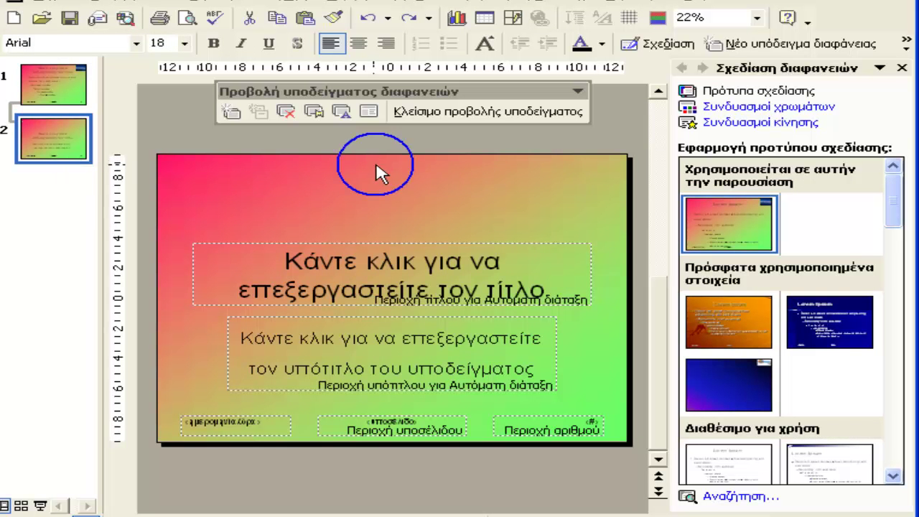
{"action": "left_click", "coordinate": [454, 222]}
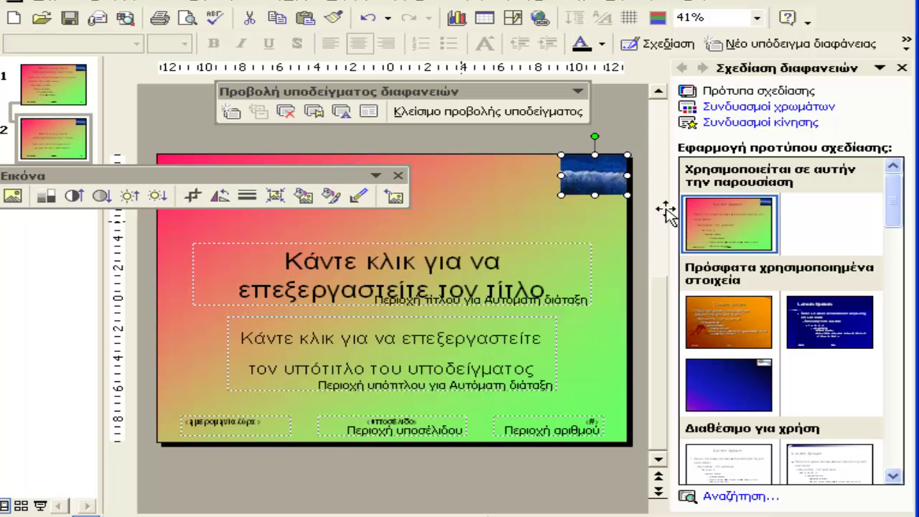
{"action": "left_click", "coordinate": [511, 199]}
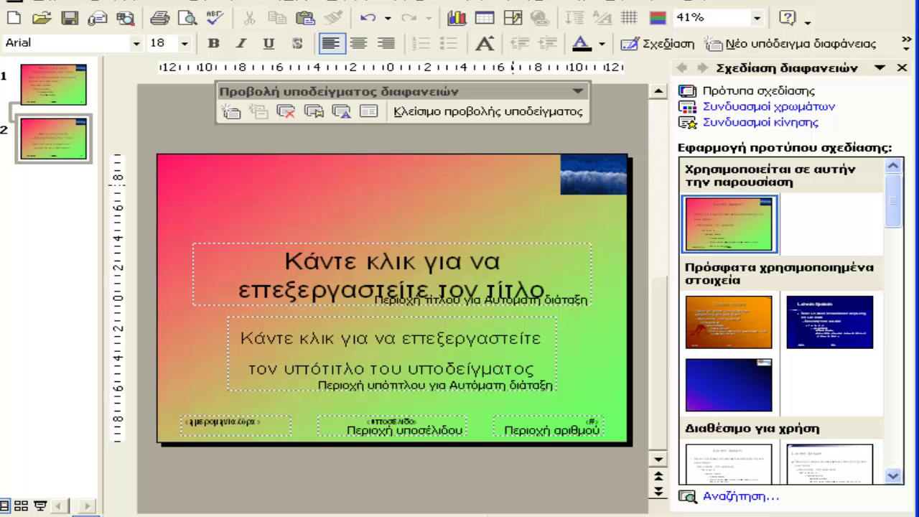
{"action": "left_click", "coordinate": [369, 195]}
Step: Begin Save As with Design Template (*.pot) as the file type
{"action": "left_click", "coordinate": [193, 183]}
{"action": "left_click", "coordinate": [50, 3]}
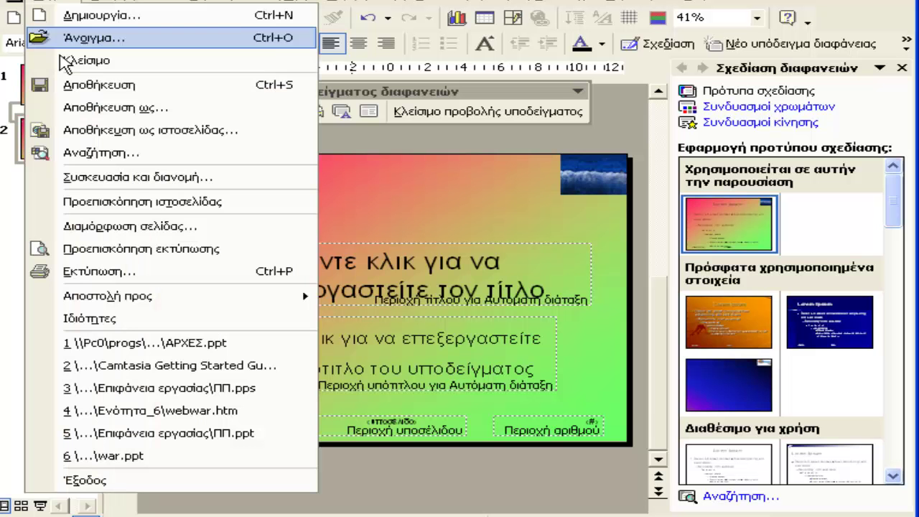
{"action": "left_click", "coordinate": [107, 109]}
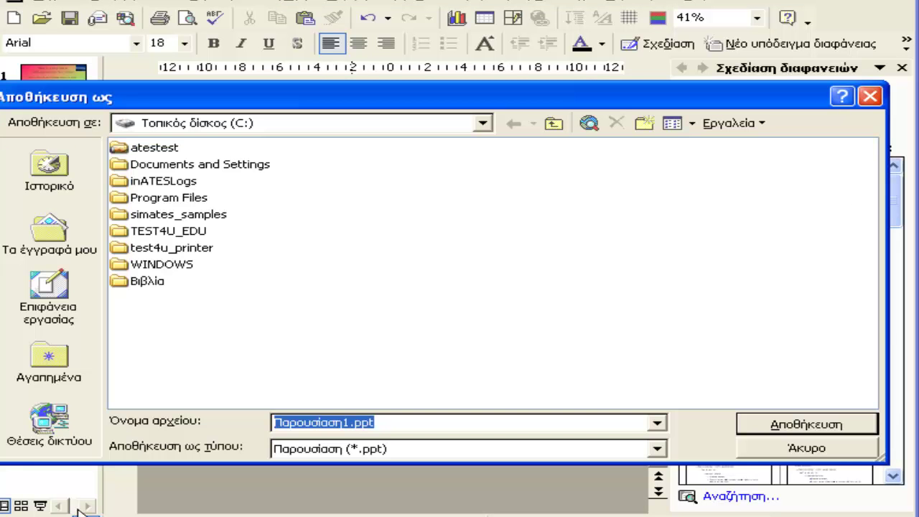
{"action": "left_click", "coordinate": [656, 449]}
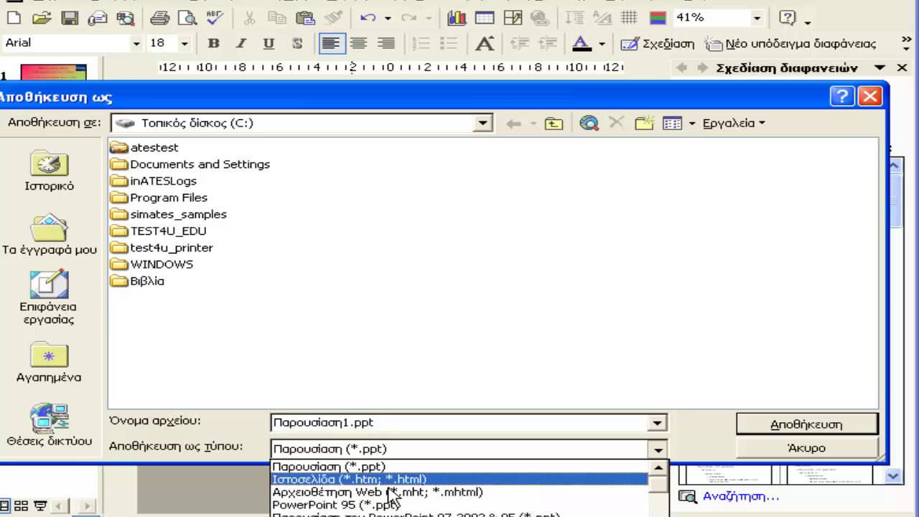
{"action": "left_click", "coordinate": [337, 515]}
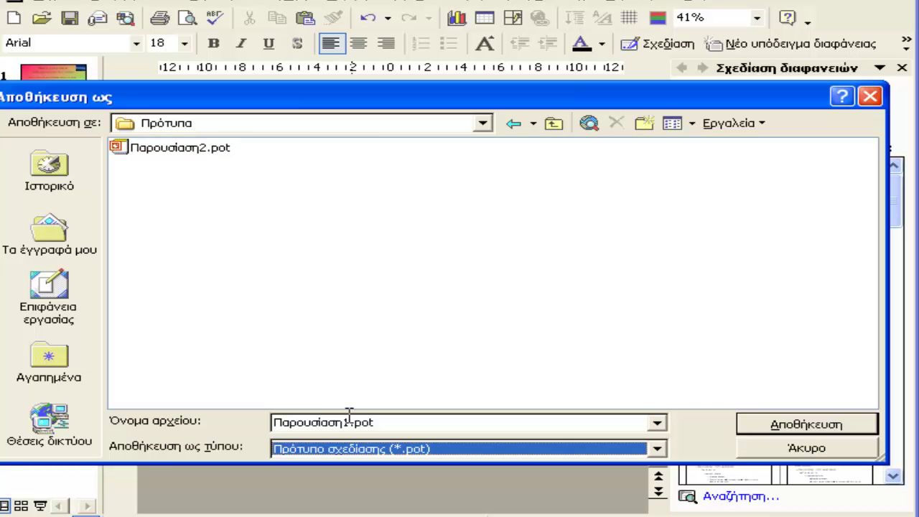
Step: Name the template 'Το πρότυπο μου' and save it in the Πρότυπα folder
{"action": "left_click", "coordinate": [350, 420]}
{"action": "double_click", "coordinate": [349, 420]}
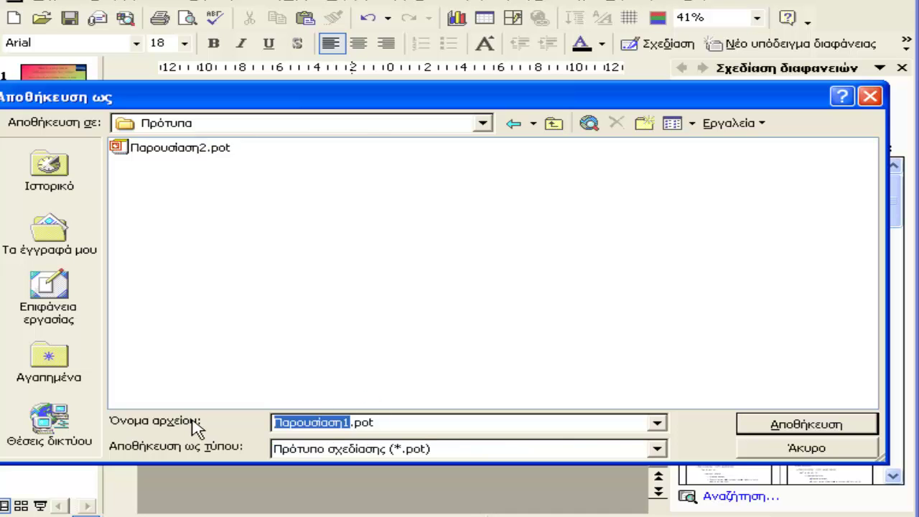
{"action": "key", "text": "BackSpace"}
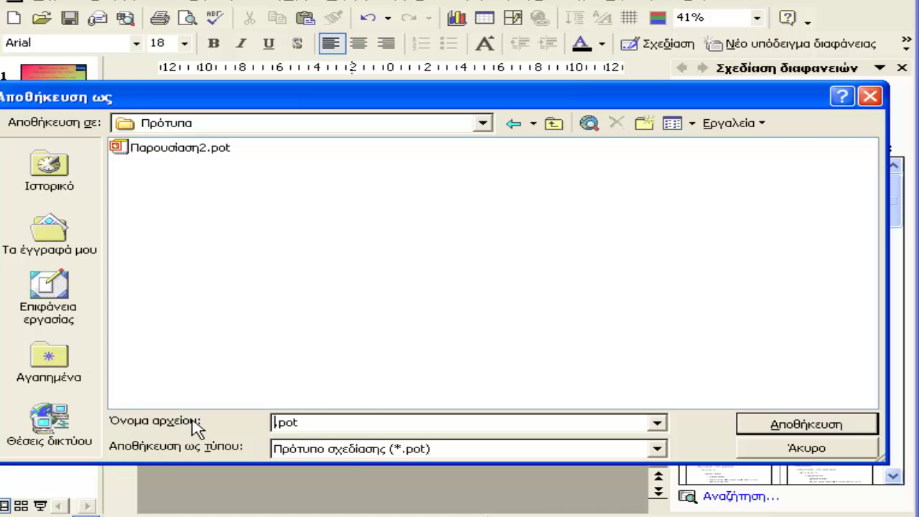
{"action": "type", "text": "T"}
{"action": "key", "text": "BackSpace"}
{"action": "type", "text": "T"}
{"action": "type", "text": "ο πρ"}
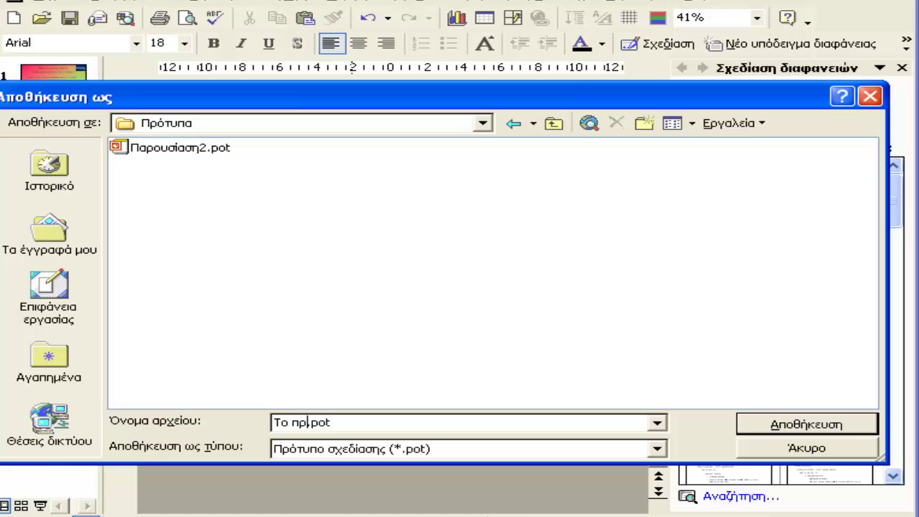
{"action": "type", "text": "ρ"}
{"action": "key", "text": "BackSpace"}
{"action": "type", "text": "ότυπο "}
{"action": "type", "text": "μου"}
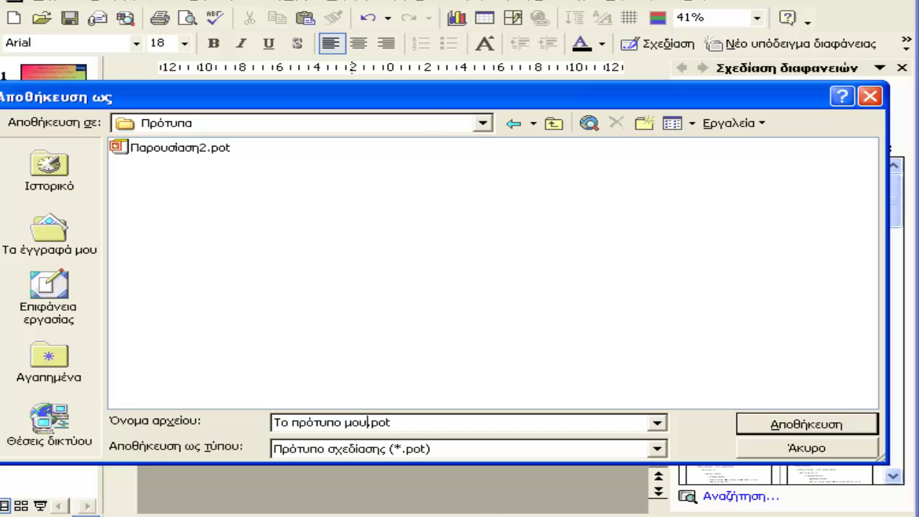
{"action": "left_click", "coordinate": [795, 426]}
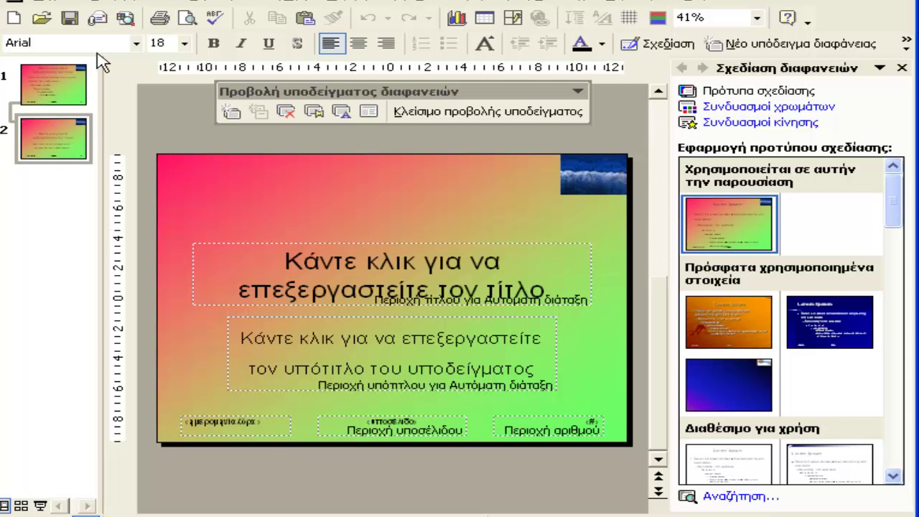
Step: Close the saved template and start a new blank presentation
{"action": "left_click", "coordinate": [64, 6]}
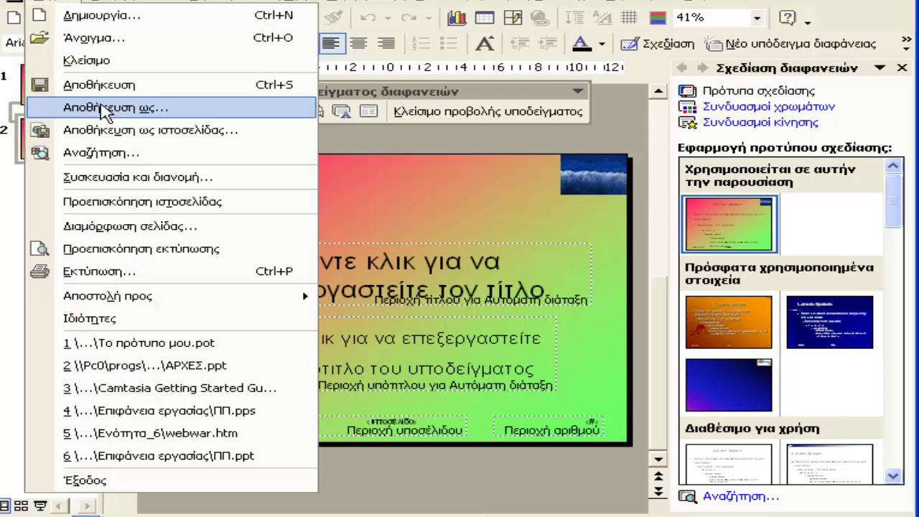
{"action": "left_click", "coordinate": [85, 60]}
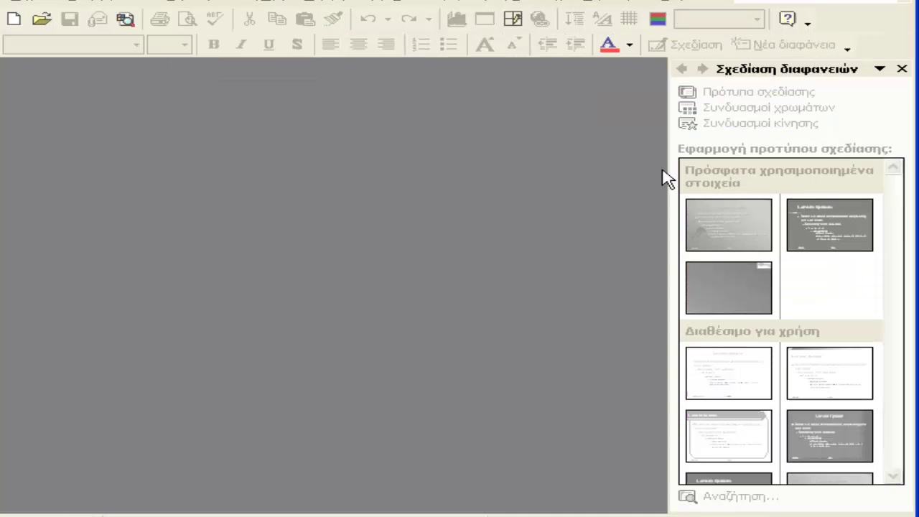
{"action": "left_click", "coordinate": [15, 20]}
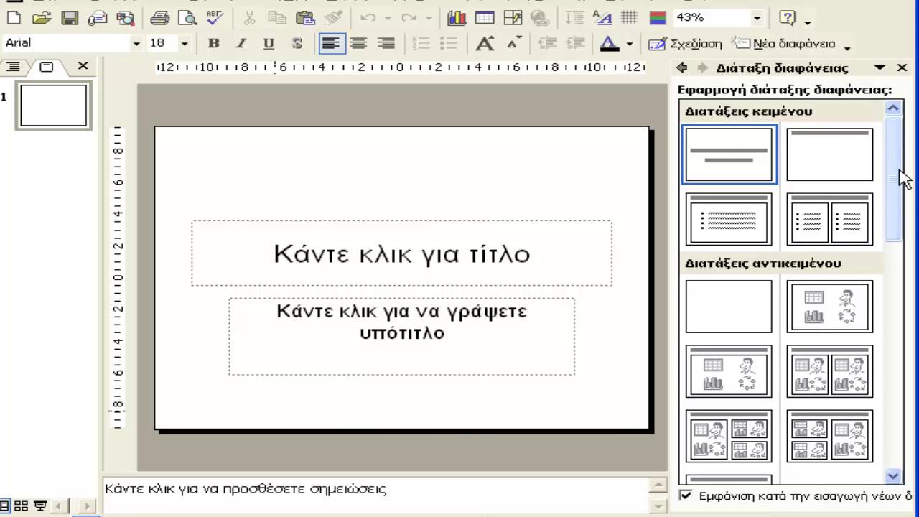
Step: Apply 'Το πρότυπο μου.pot' to the new title slide via Slide Design
{"action": "left_click", "coordinate": [901, 67]}
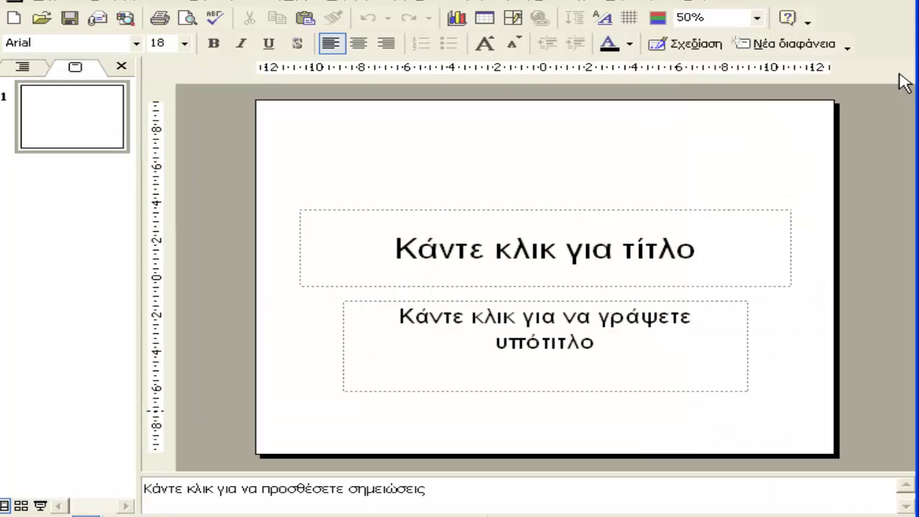
{"action": "left_click", "coordinate": [348, 4]}
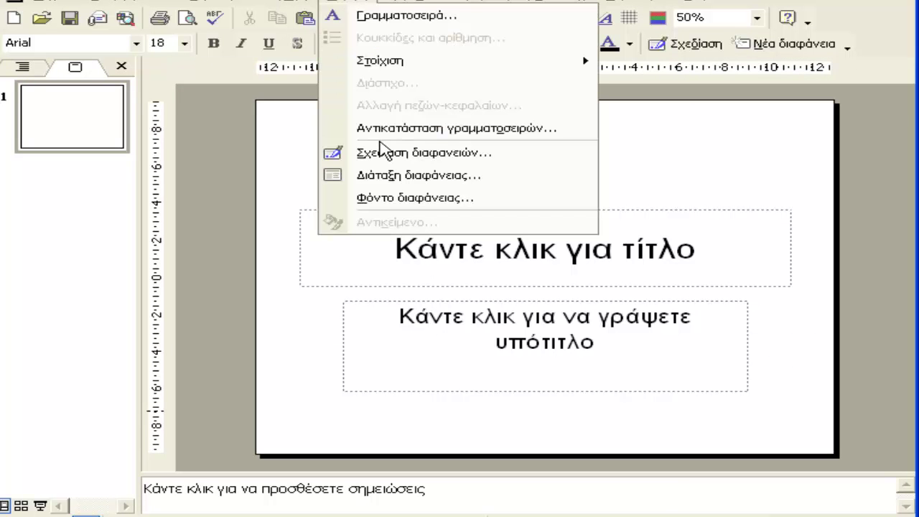
{"action": "left_click", "coordinate": [381, 153]}
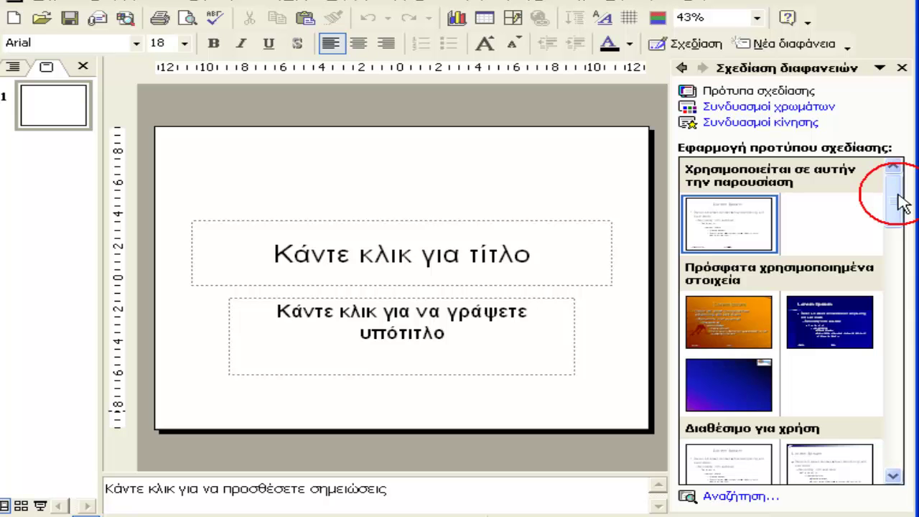
{"action": "left_click_drag", "start_coordinate": [897, 192], "coordinate": [895, 467]}
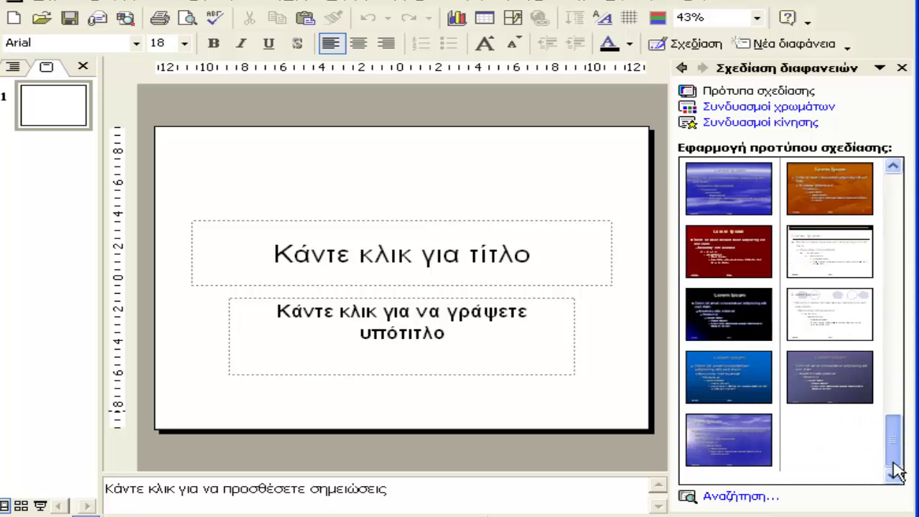
{"action": "left_click", "coordinate": [725, 498]}
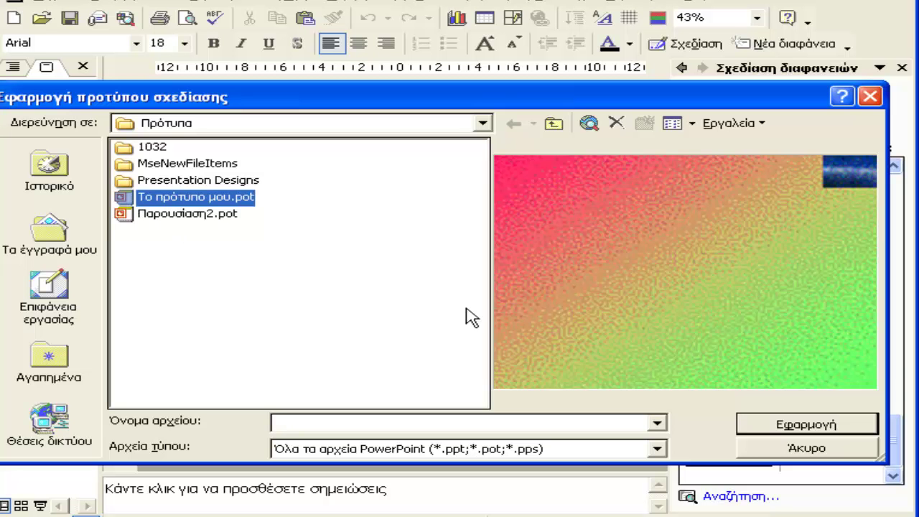
{"action": "left_click", "coordinate": [777, 430]}
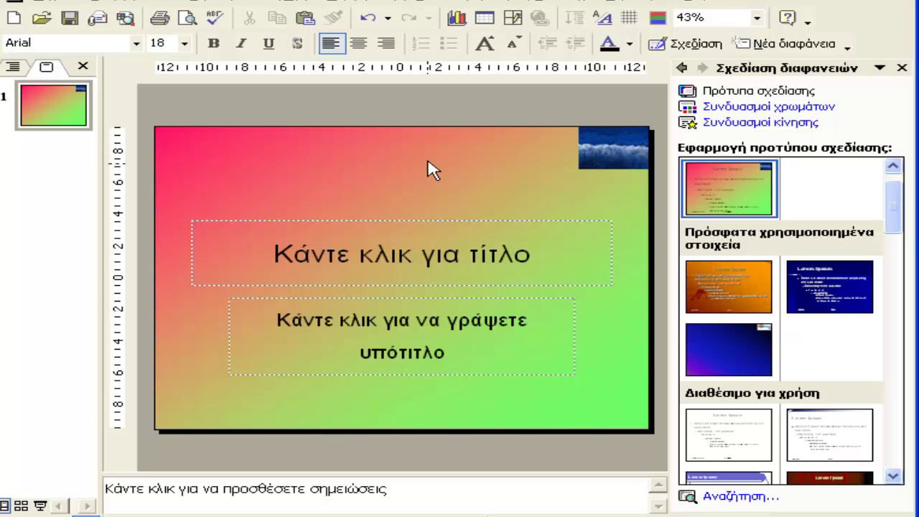
{"action": "left_click_drag", "start_coordinate": [894, 205], "coordinate": [894, 259]}
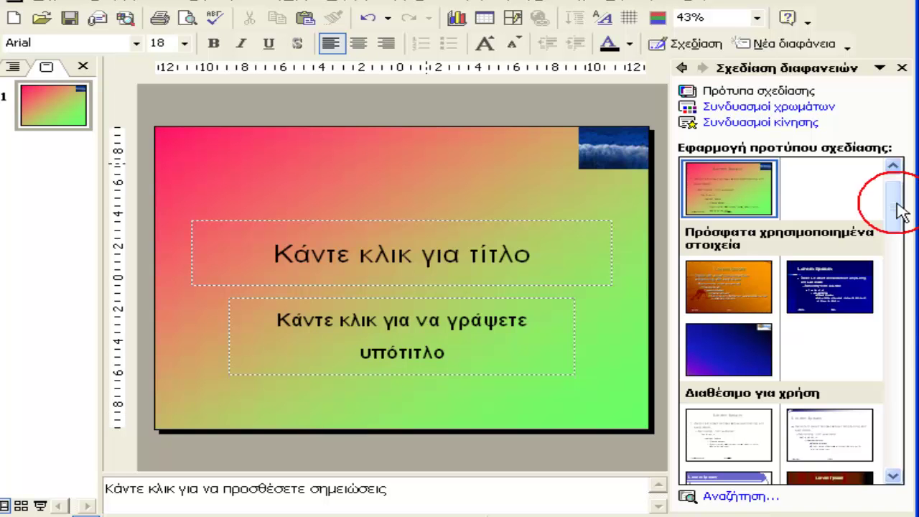
Step: Apply the teal hills design template and switch to Slide Master view
{"action": "left_click", "coordinate": [859, 324]}
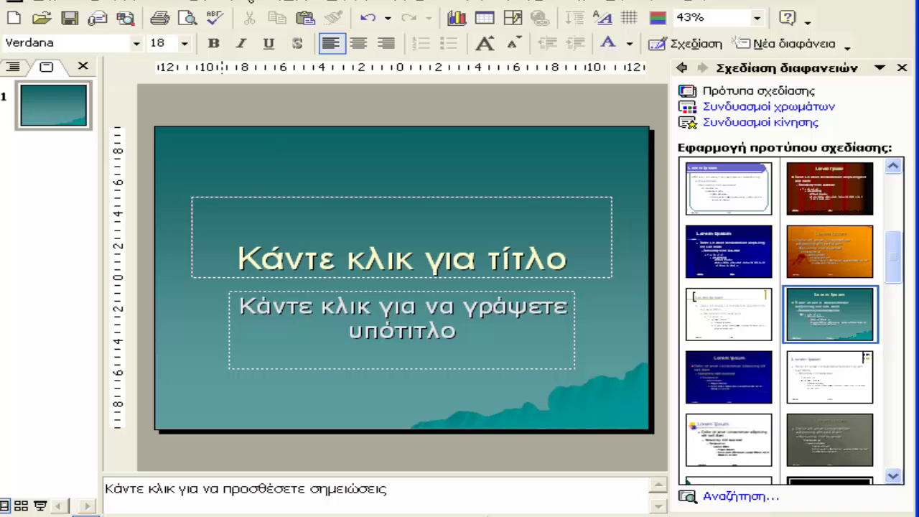
{"action": "left_click", "coordinate": [190, 4]}
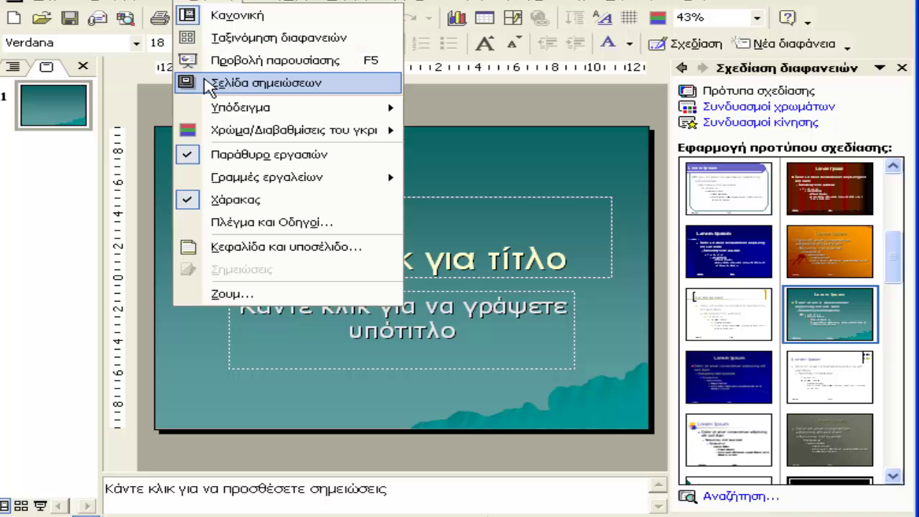
{"action": "mouse_move", "coordinate": [224, 108]}
{"action": "left_click", "coordinate": [551, 110]}
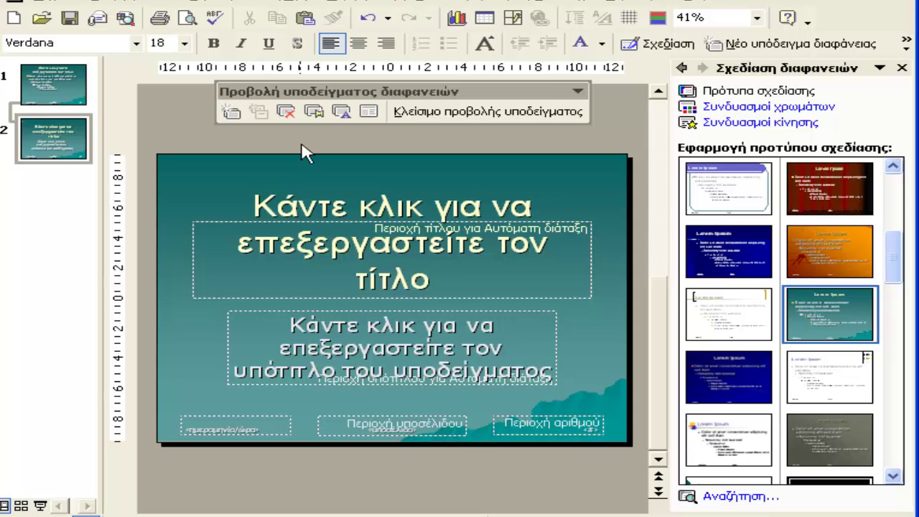
{"action": "left_click", "coordinate": [305, 7]}
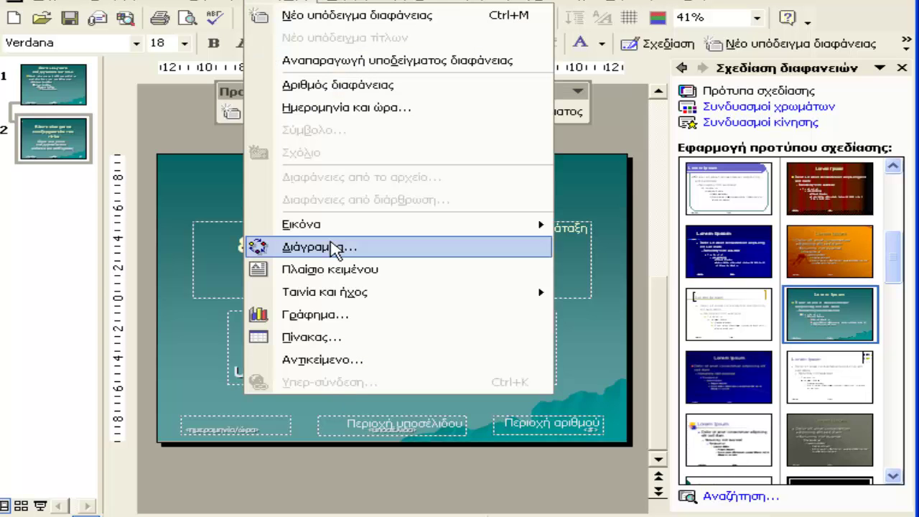
Step: Insert the blue hills photo (Μπλε λόφοι.jpg) on the title master, shrunk into the top-right corner
{"action": "mouse_move", "coordinate": [328, 226]}
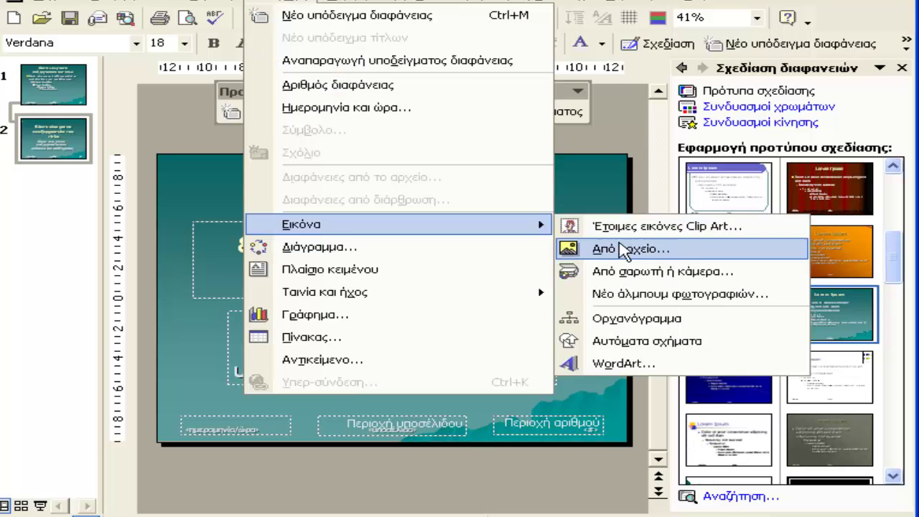
{"action": "left_click", "coordinate": [611, 249]}
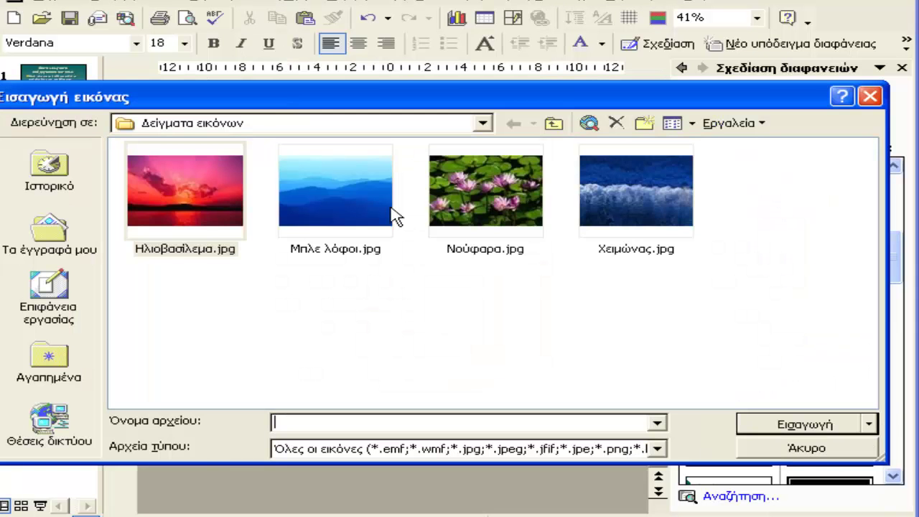
{"action": "left_click", "coordinate": [314, 202]}
{"action": "left_click", "coordinate": [786, 422]}
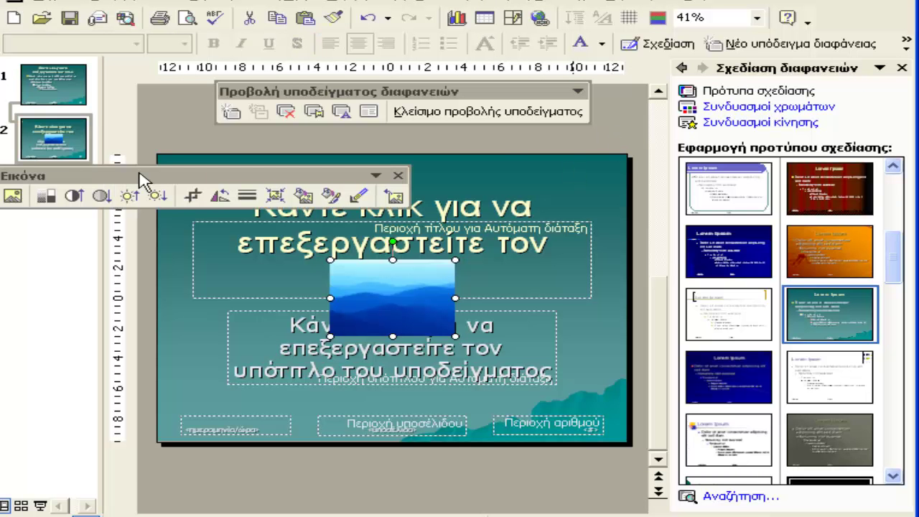
{"action": "left_click_drag", "start_coordinate": [350, 290], "coordinate": [521, 183]}
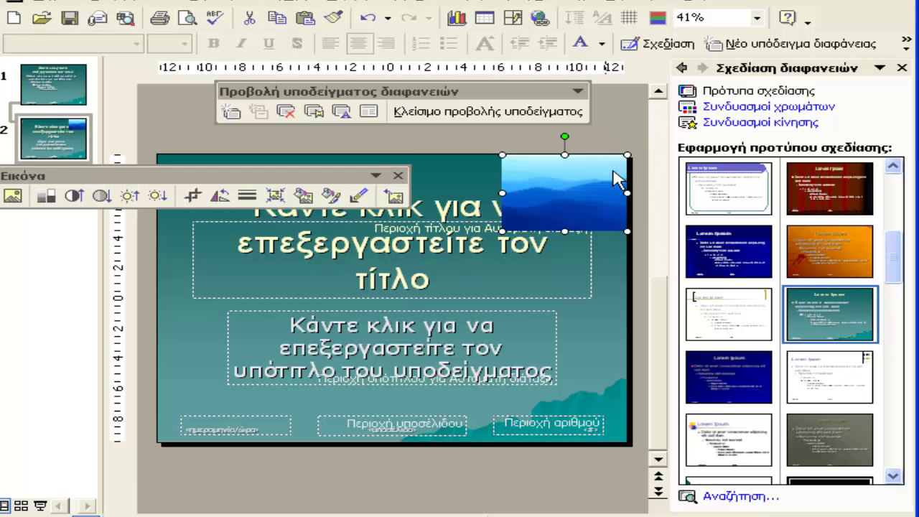
{"action": "mouse_move", "coordinate": [626, 153]}
{"action": "left_mouse_down"}
{"action": "mouse_move", "coordinate": [586, 180]}
{"action": "mouse_move", "coordinate": [621, 153]}
{"action": "left_mouse_up"}
Step: Copy the hills photo and paste it onto the main slide master
{"action": "right_click", "coordinate": [576, 178]}
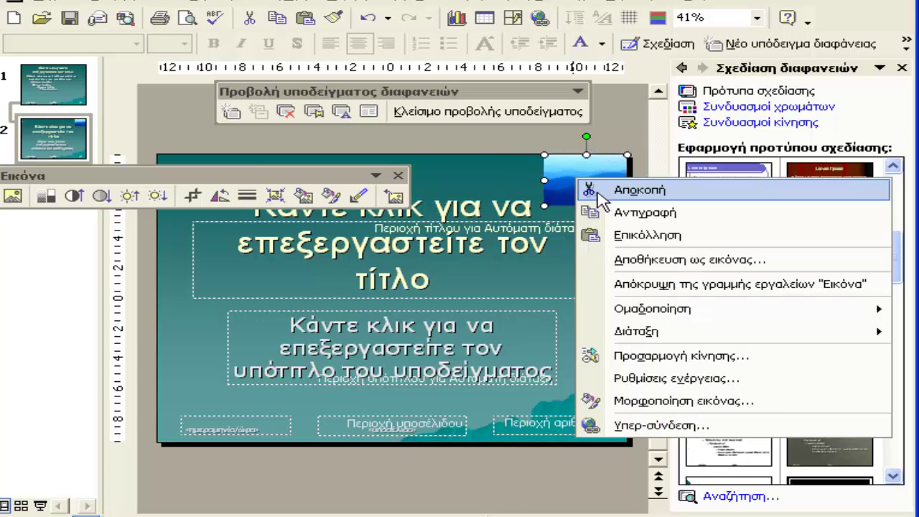
{"action": "left_click", "coordinate": [613, 213]}
{"action": "left_click", "coordinate": [47, 91]}
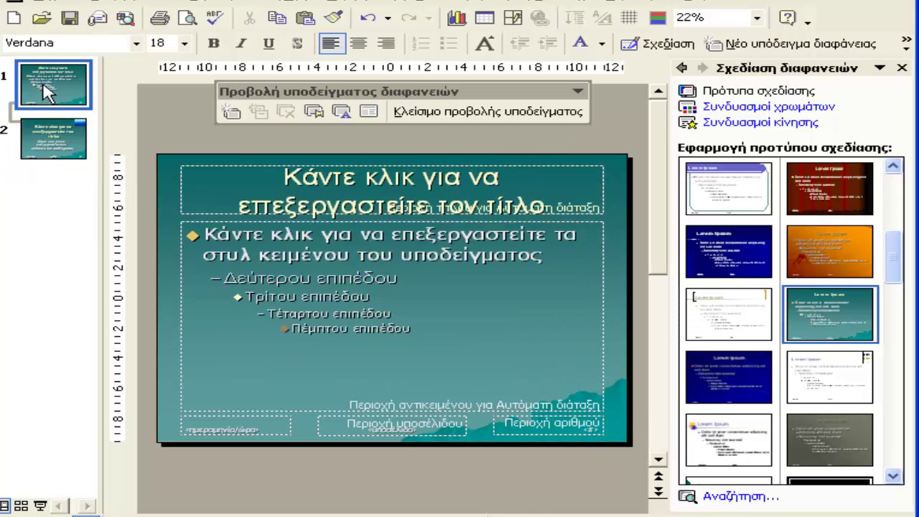
{"action": "right_click", "coordinate": [47, 91]}
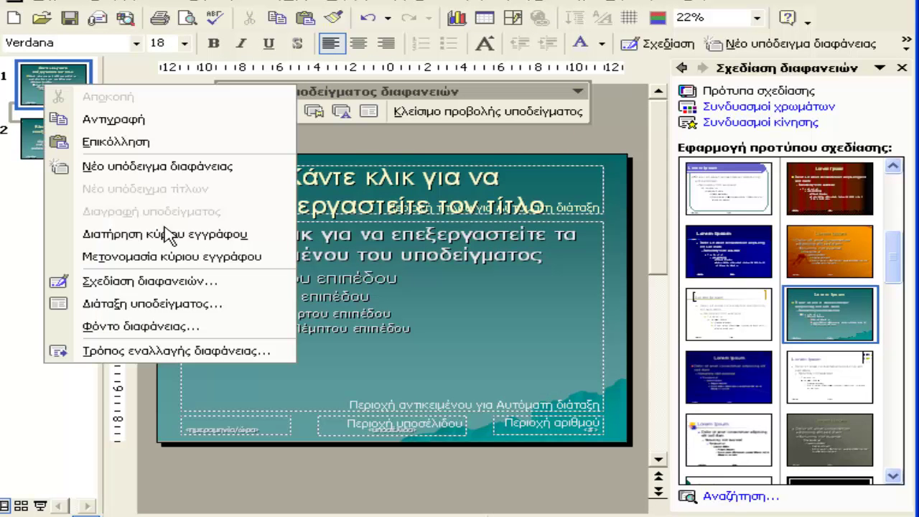
{"action": "left_click", "coordinate": [170, 143]}
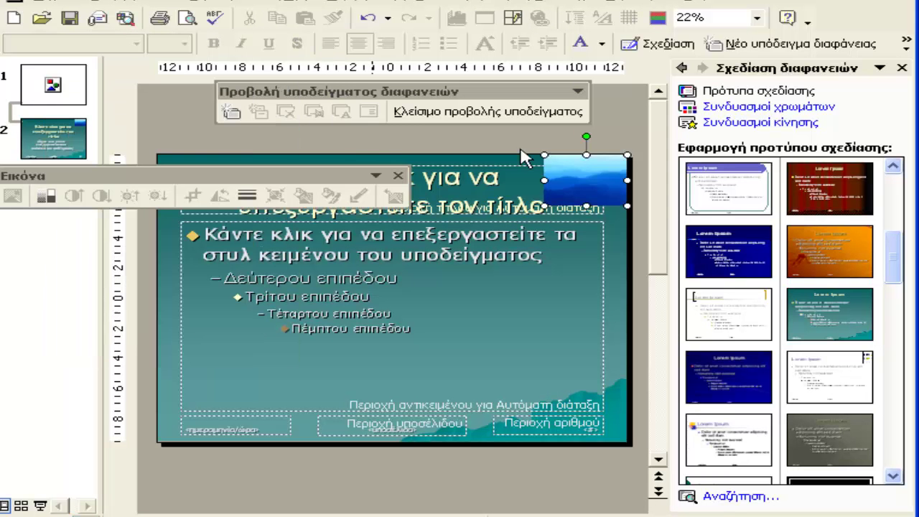
{"action": "left_click", "coordinate": [628, 272]}
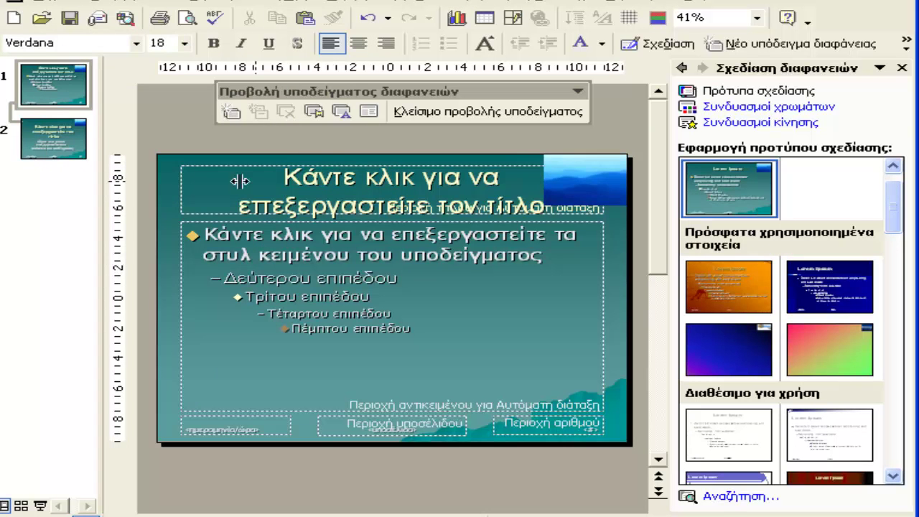
{"action": "left_click", "coordinate": [34, 2]}
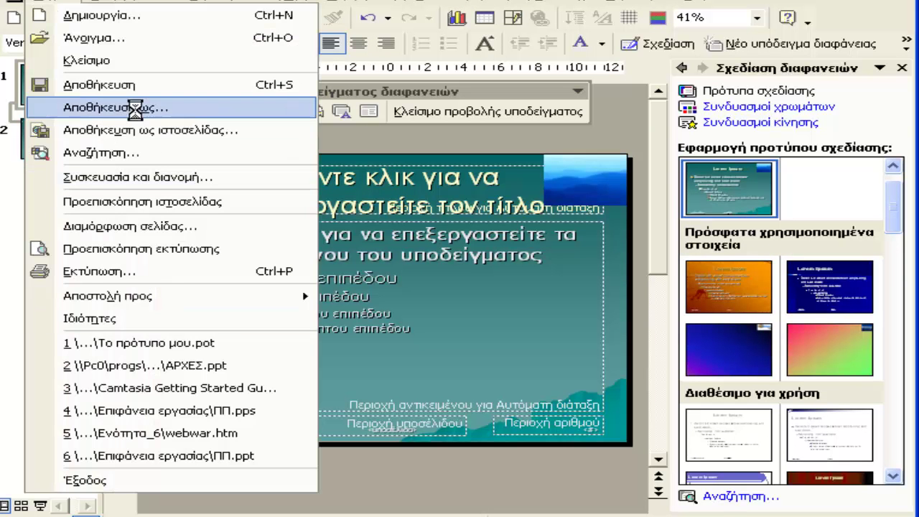
Step: Save as Design Template (*.pot) Παρουσίαση2.pot, overwriting the existing file
{"action": "left_click", "coordinate": [137, 107]}
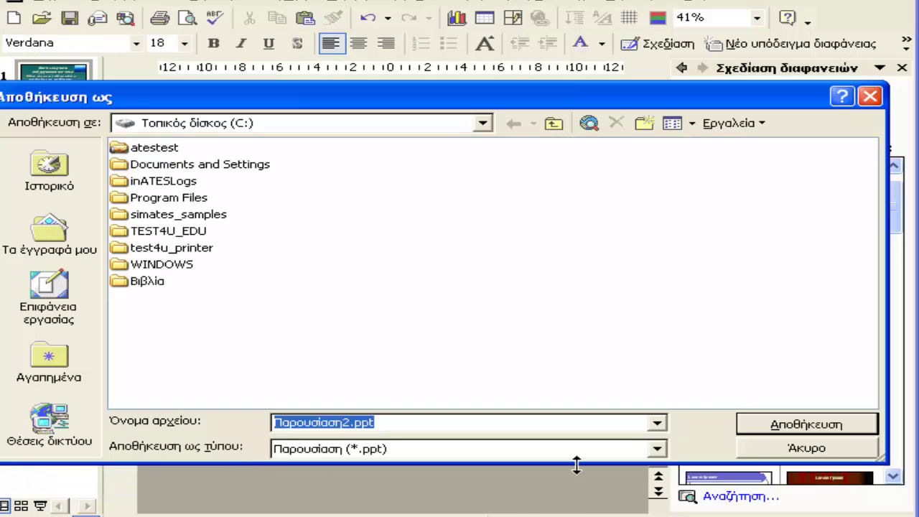
{"action": "left_click", "coordinate": [649, 451]}
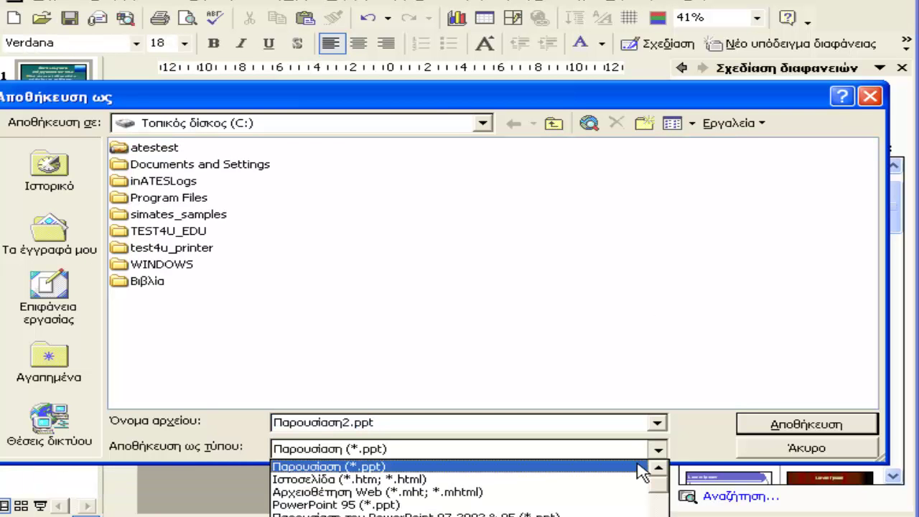
{"action": "left_click", "coordinate": [333, 515]}
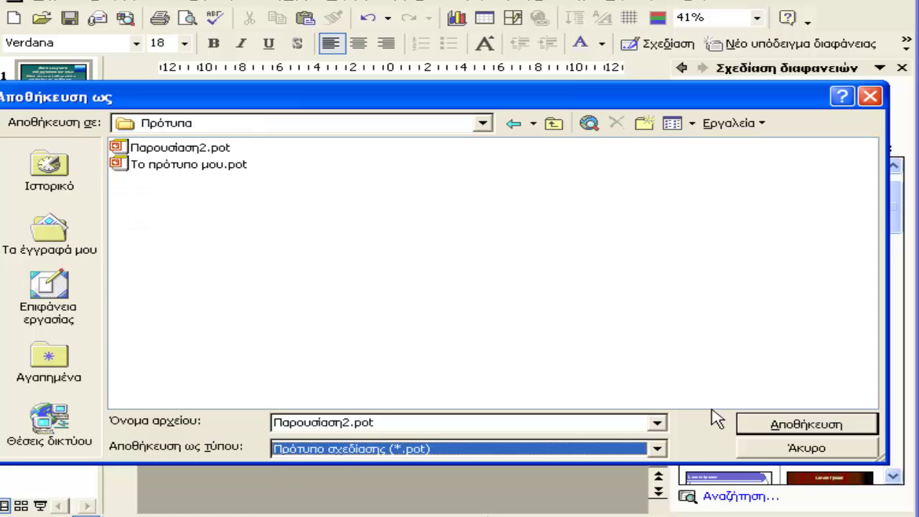
{"action": "left_click", "coordinate": [810, 425]}
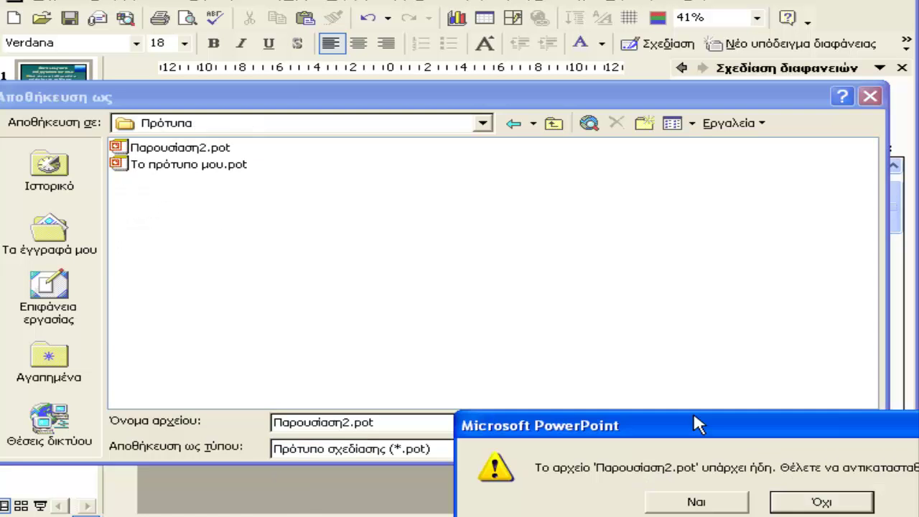
{"action": "left_click", "coordinate": [704, 501]}
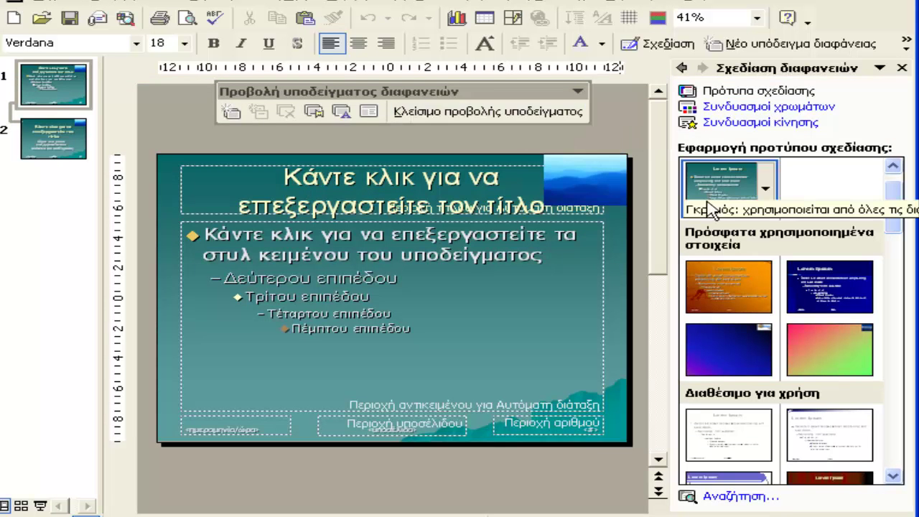
Step: Close Master View to return to the teal title slide with the hills photo
{"action": "left_click", "coordinate": [466, 115]}
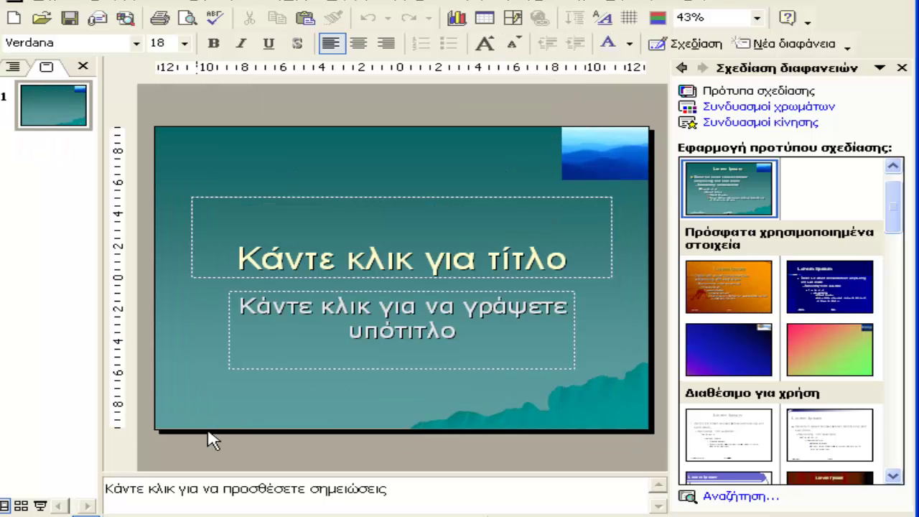
{"action": "left_click", "coordinate": [280, 419]}
{"action": "mouse_move", "coordinate": [872, 286]}
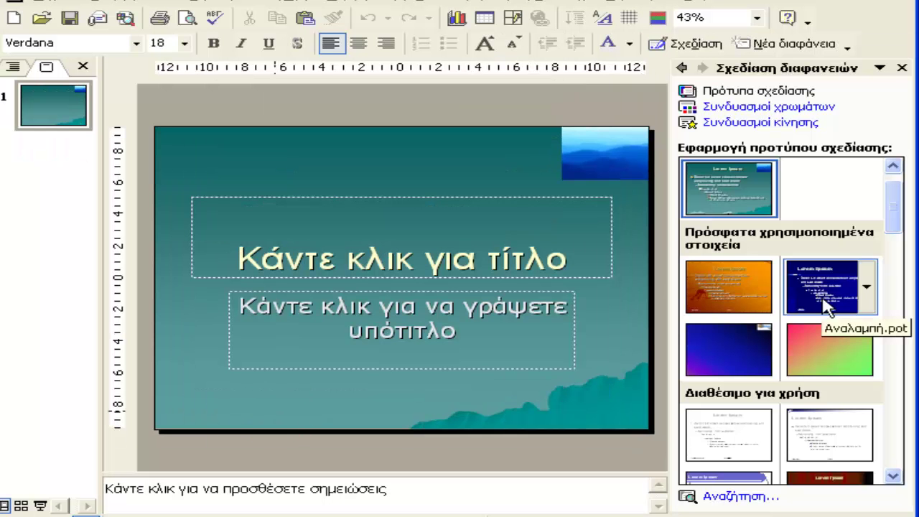